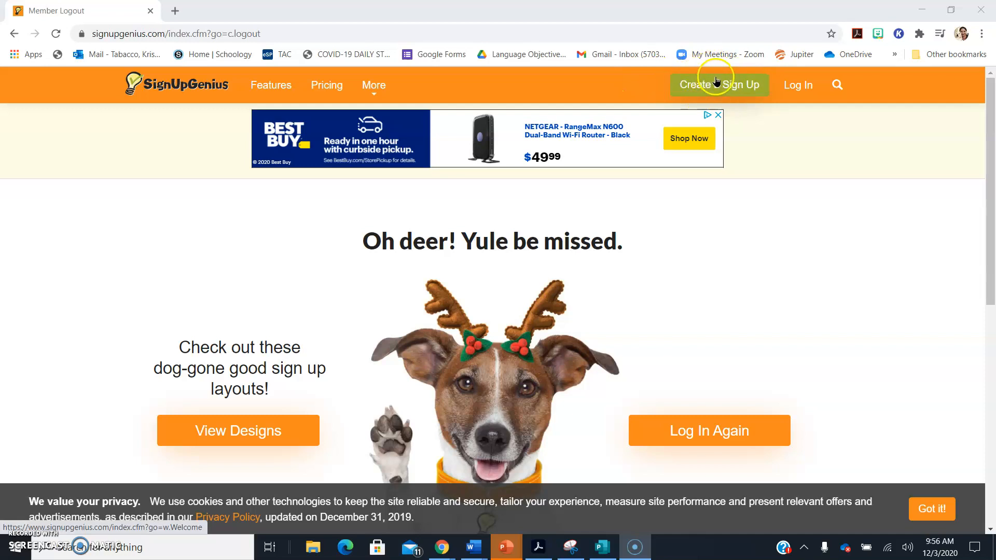
# Log in to the SignUpGenius account with the saved e-mail and password
pyautogui.click(792, 86)
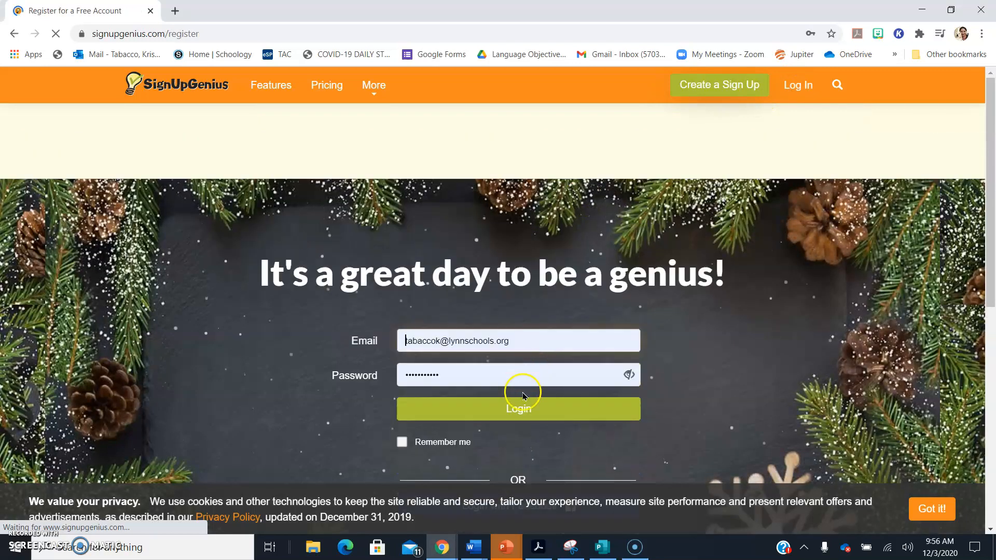
pyautogui.click(519, 410)
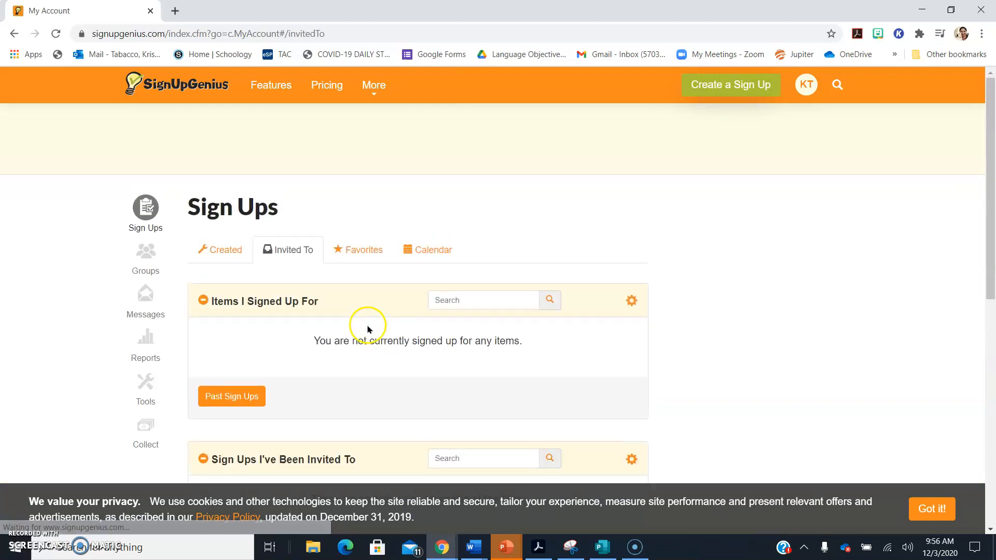
pyautogui.click(728, 87)
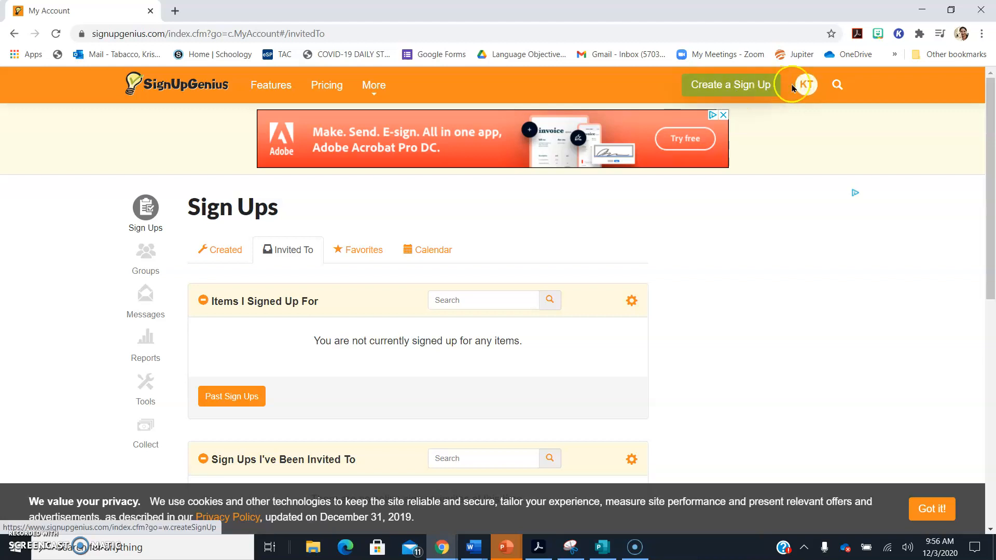
# Open the account settings and review the profile's account and organization information
pyautogui.click(814, 86)
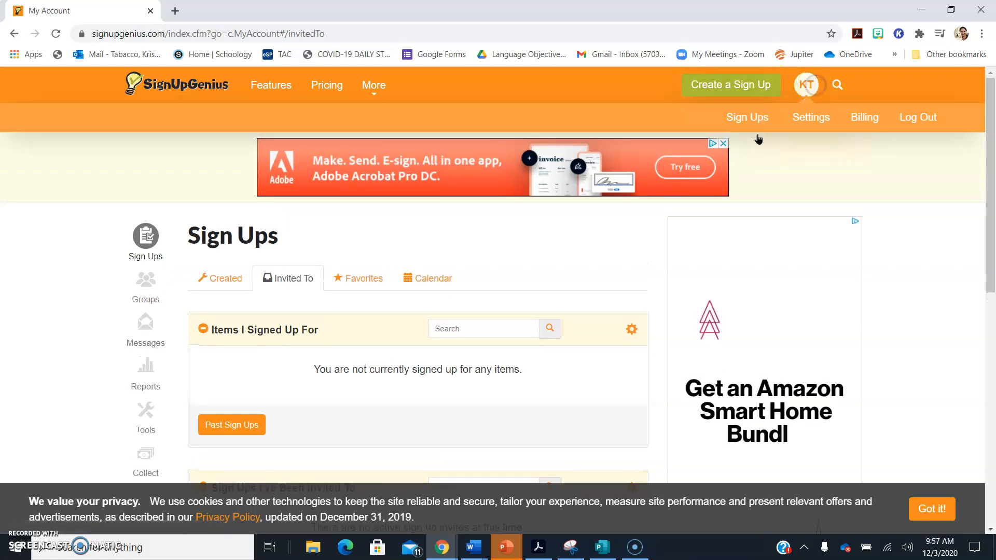
pyautogui.click(825, 118)
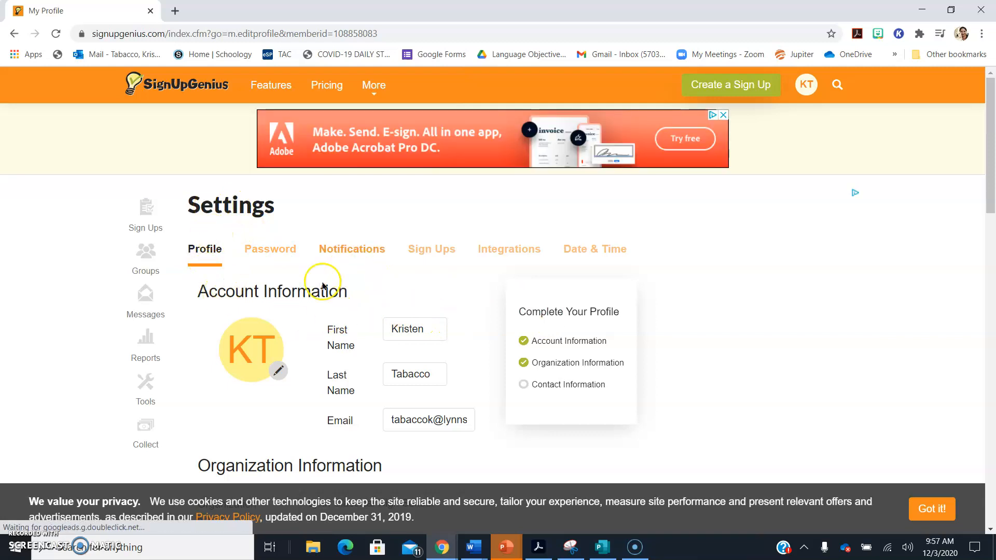
pyautogui.scroll(-3, 363, 301)
pyautogui.scroll(-1, 311, 355)
pyautogui.scroll(-2, 334, 354)
pyautogui.click(444, 177)
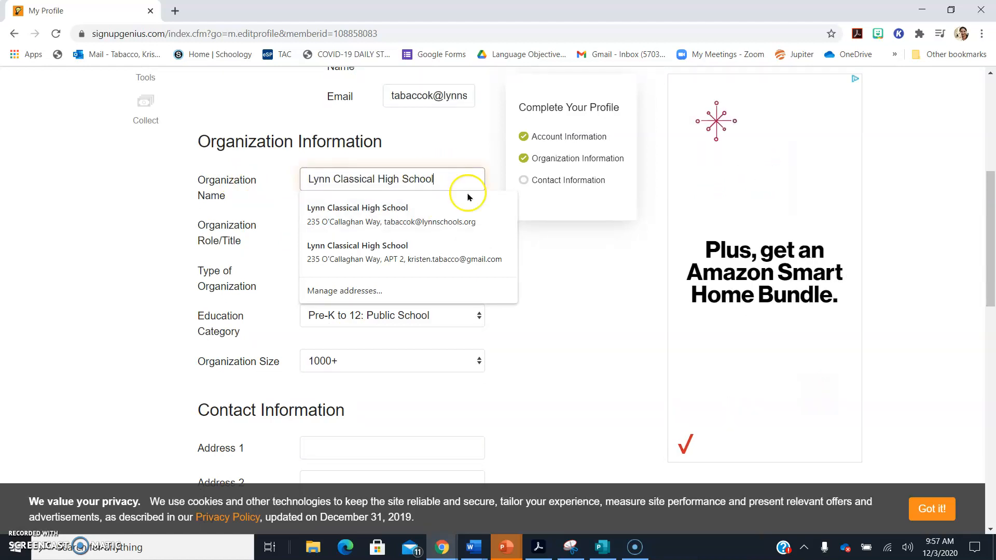
pyautogui.click(555, 303)
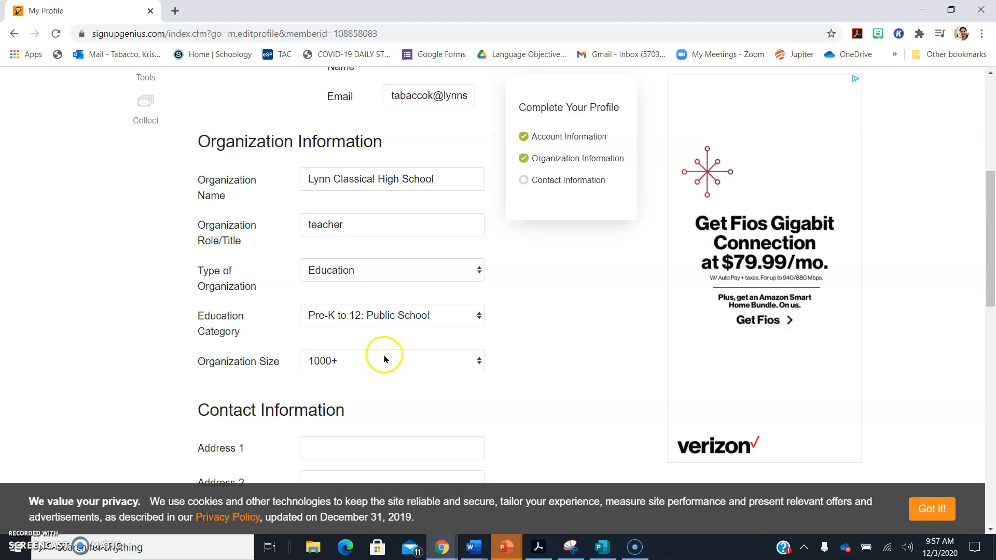
pyautogui.scroll(1, 377, 364)
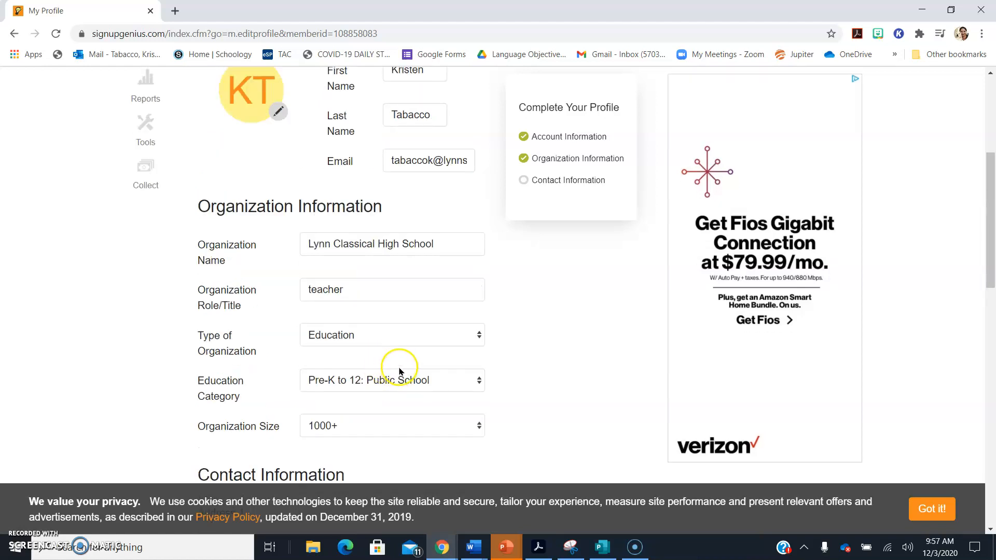
pyautogui.scroll(-2, 400, 372)
pyautogui.scroll(4, 394, 384)
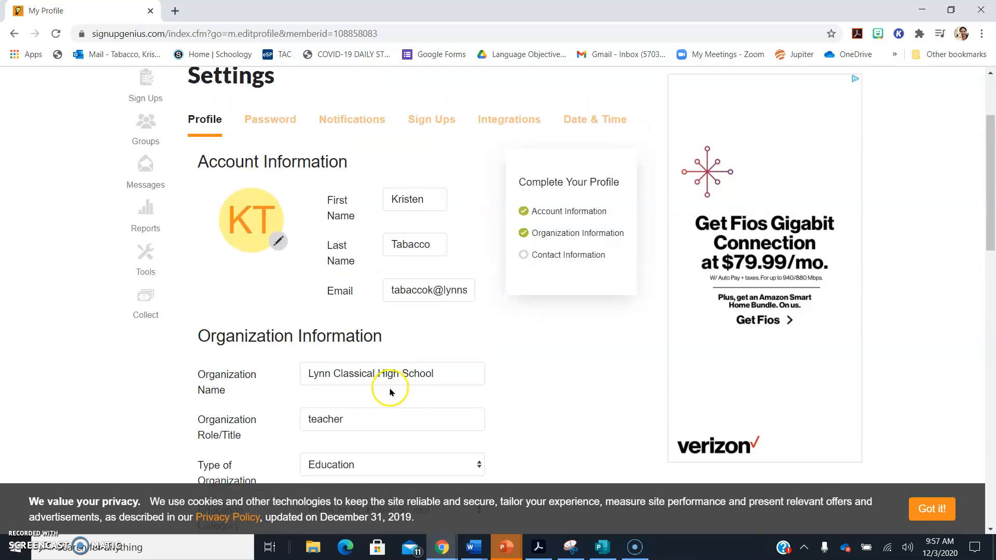
pyautogui.scroll(2, 391, 392)
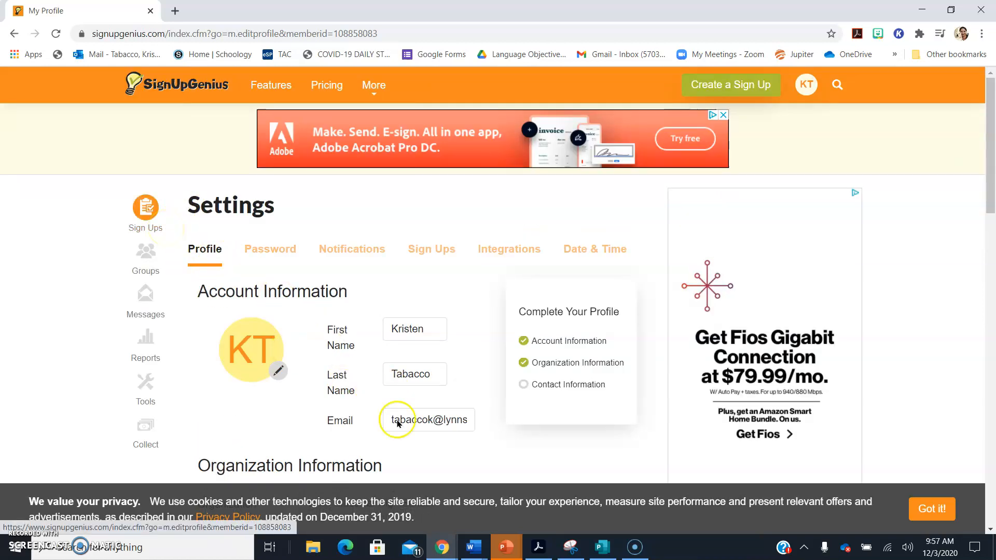
pyautogui.moveTo(433, 419); pyautogui.dragTo(509, 418)
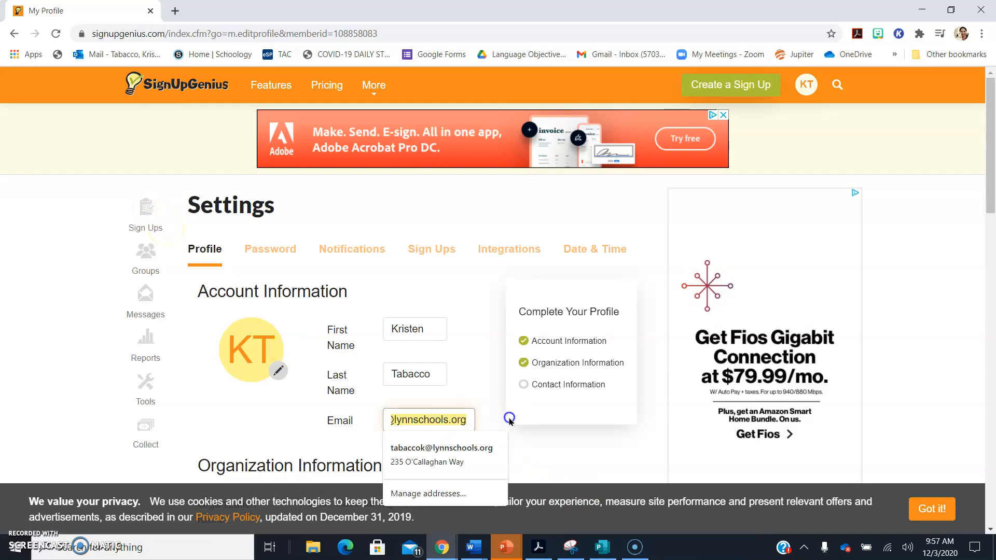
pyautogui.click(545, 448)
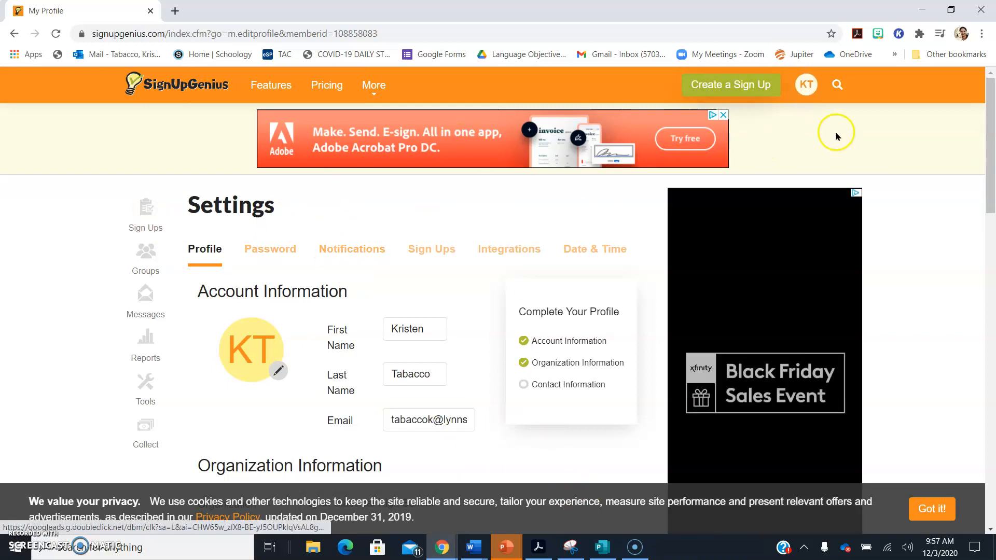
# Start creating a new sign up and accept the cookie notice
pyautogui.click(828, 89)
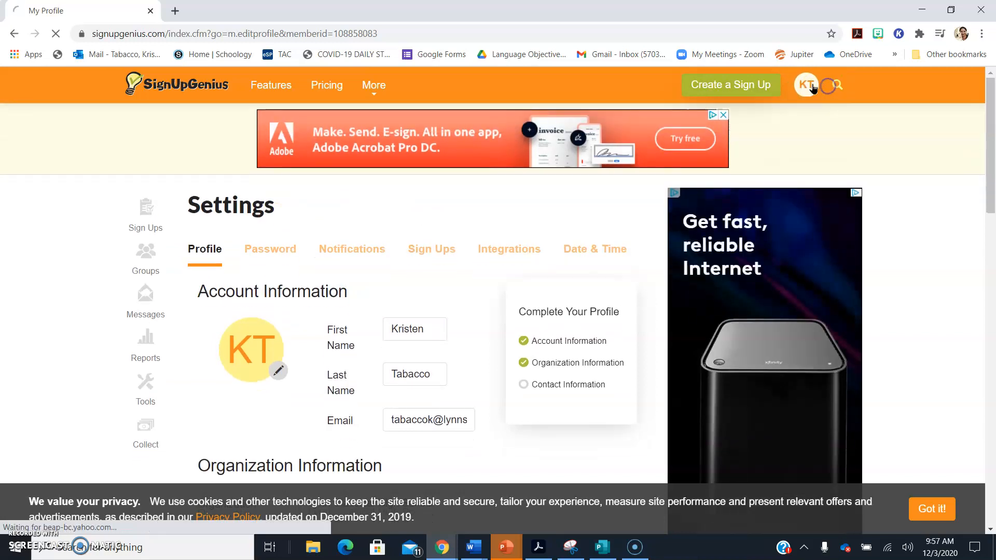
pyautogui.click(740, 86)
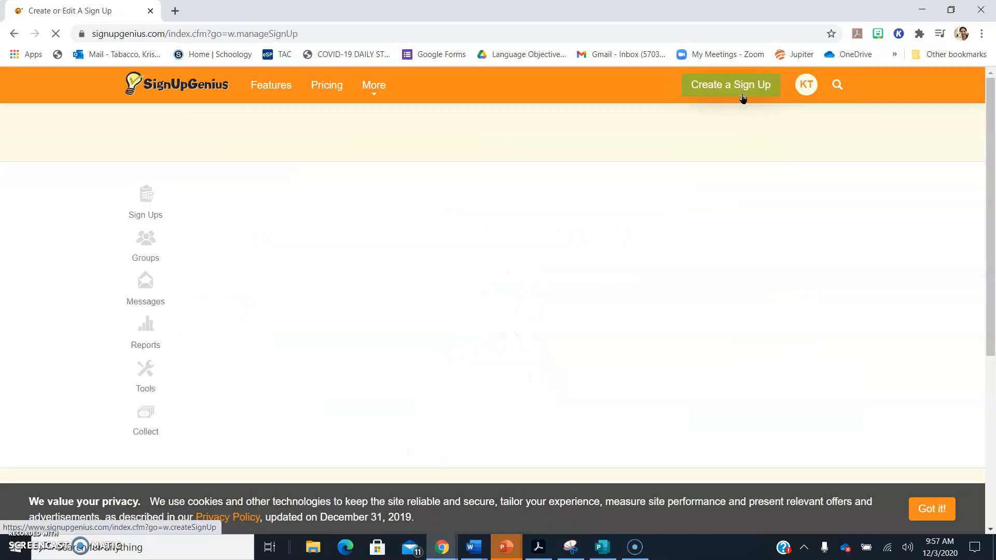
pyautogui.click(747, 96)
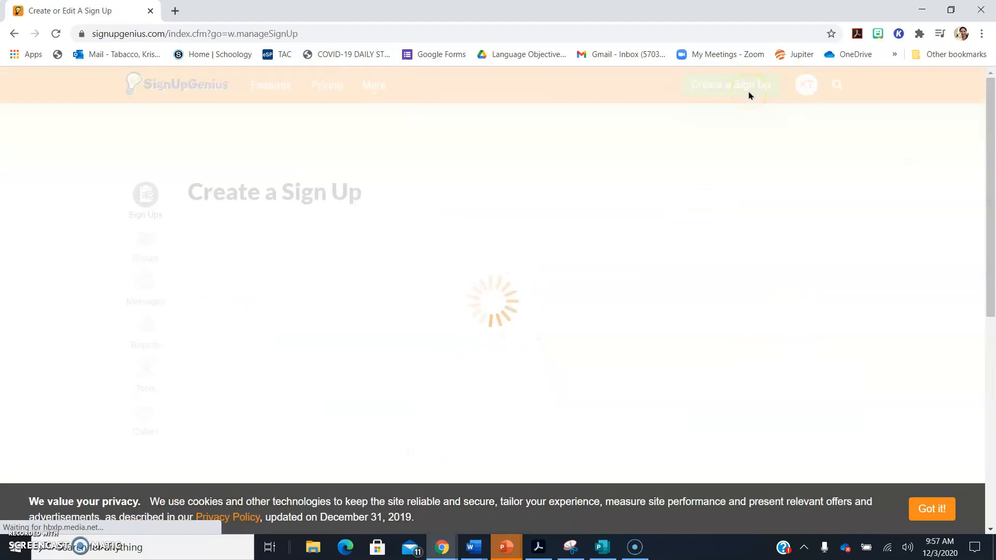
pyautogui.click(936, 511)
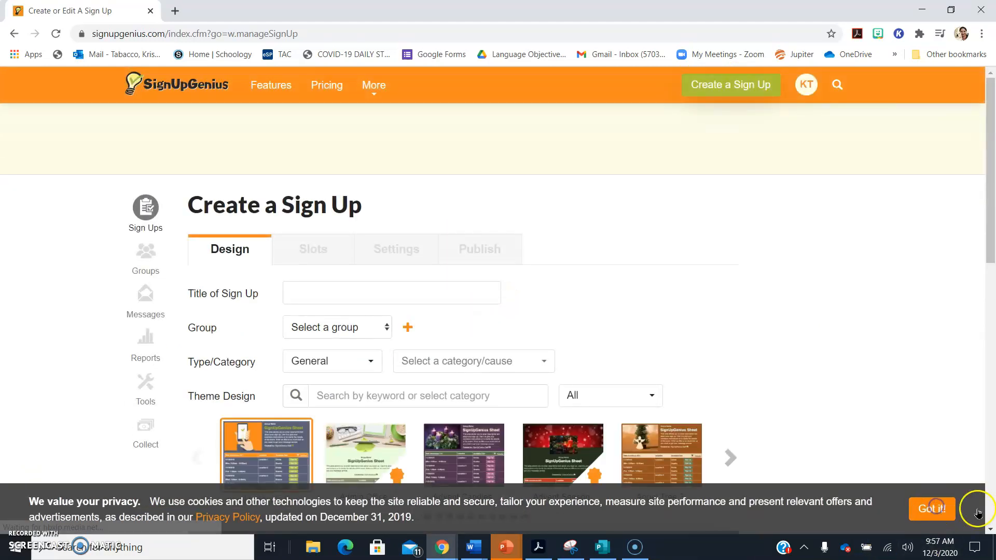
# Title the sign up "Conferences with Ms." followed by the teacher's last name
pyautogui.click(349, 294)
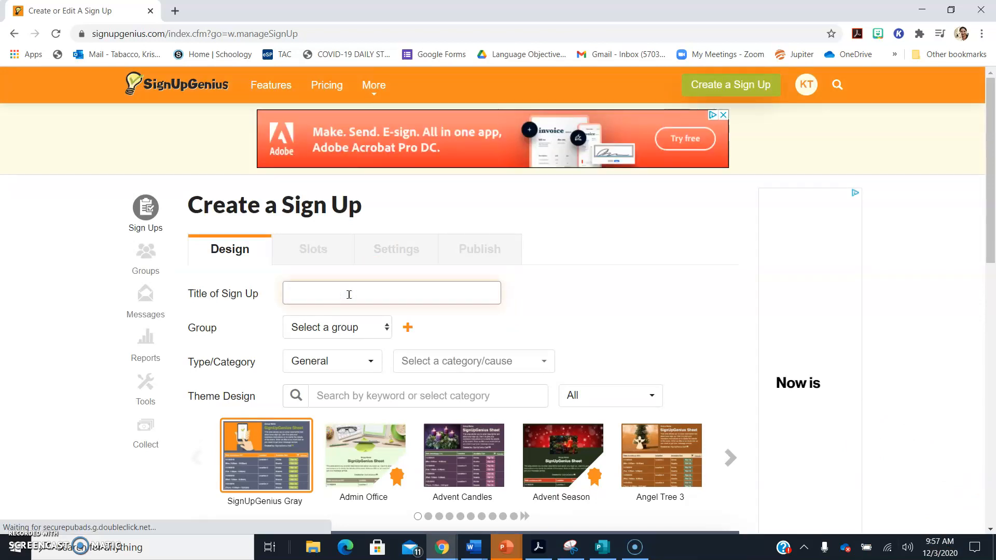
pyautogui.write('P')
pyautogui.press('BackSpace')
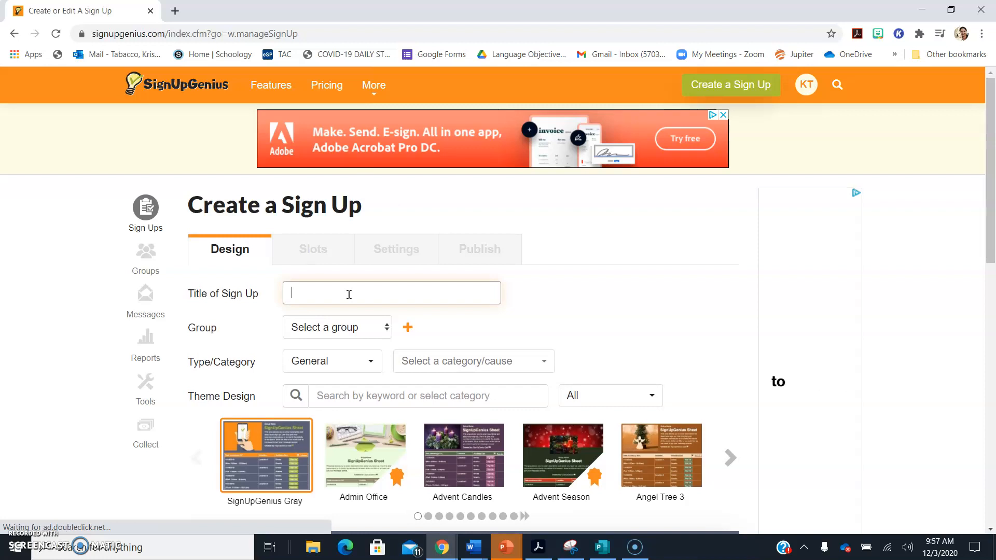
pyautogui.write('e')
pyautogui.press('BackSpace')
pyautogui.write('Confere')
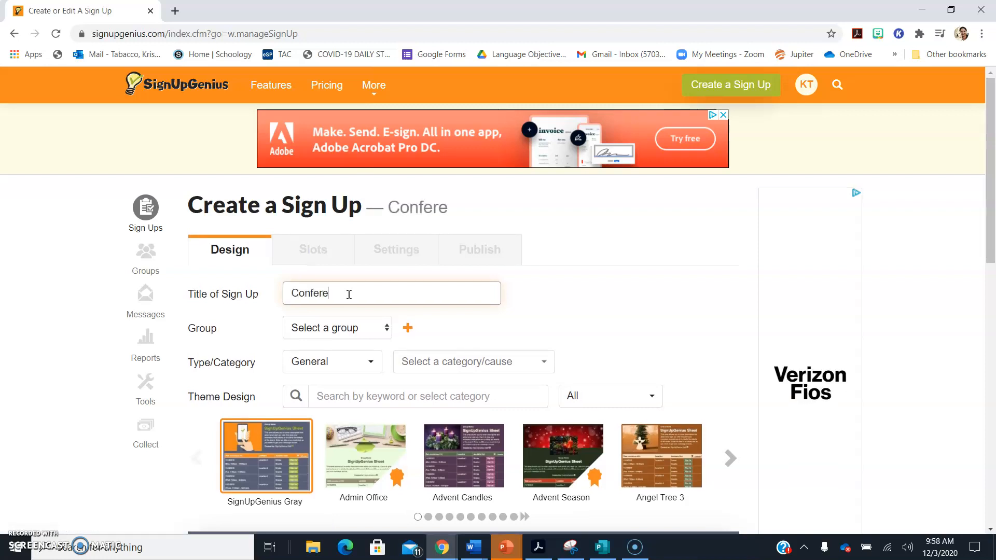
pyautogui.write('nces with Ms. Tabacco')
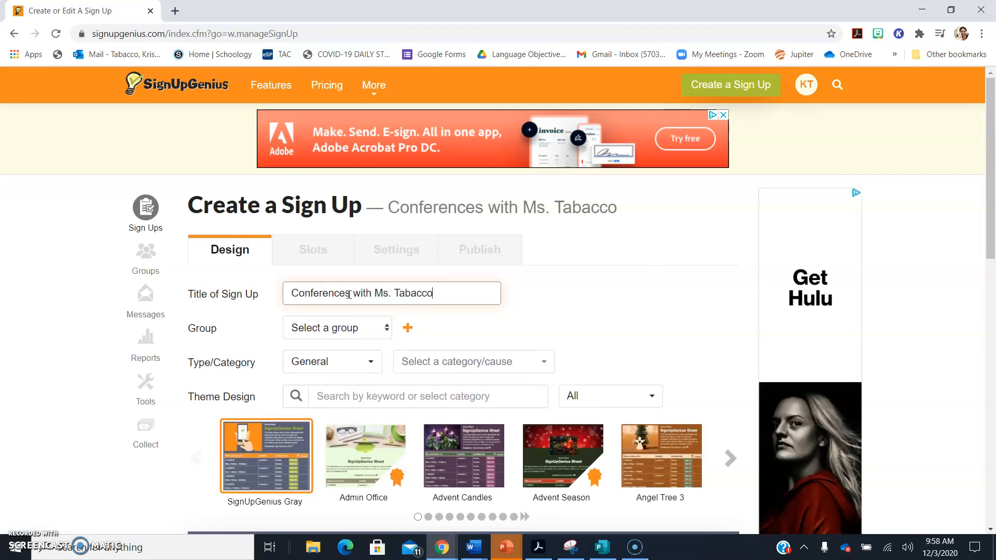
# Assign the sign up to the History Department group and set its type to Scheduling with the Education category
pyautogui.click(357, 326)
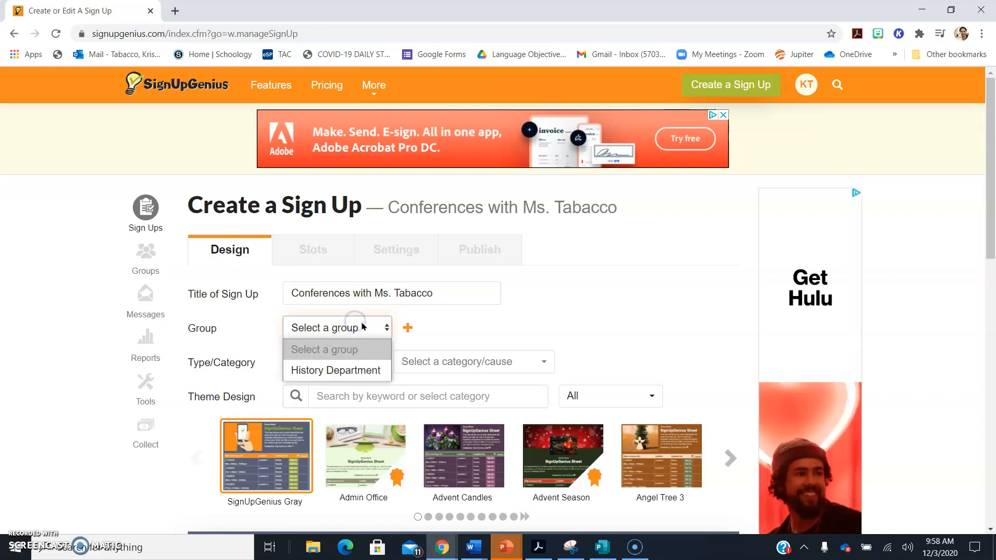
pyautogui.click(366, 370)
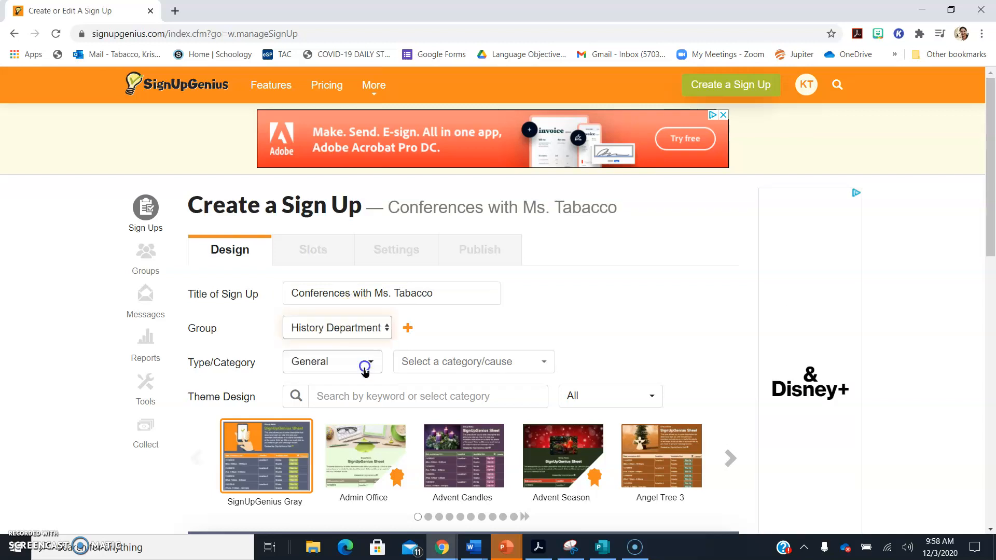
pyautogui.scroll(-1, 558, 355)
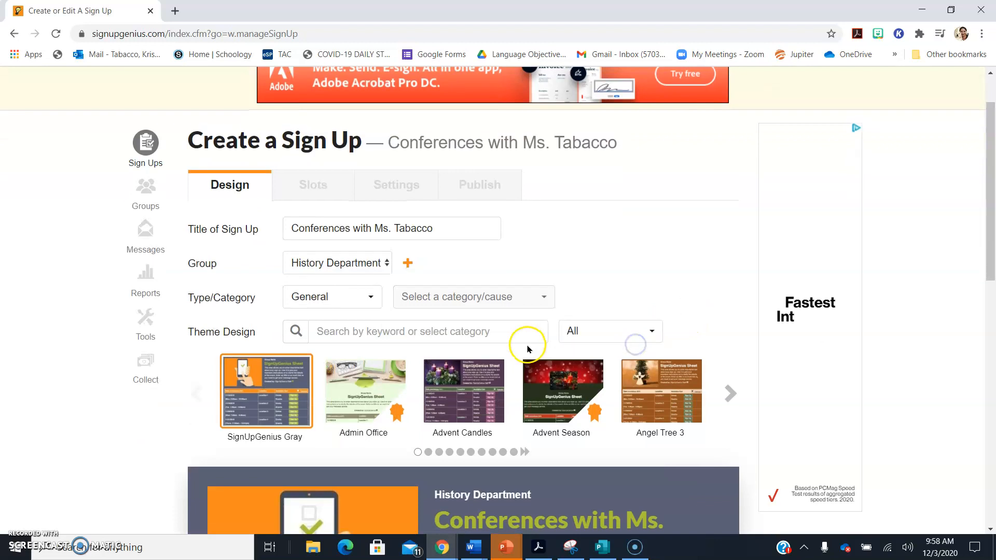
pyautogui.click(343, 304)
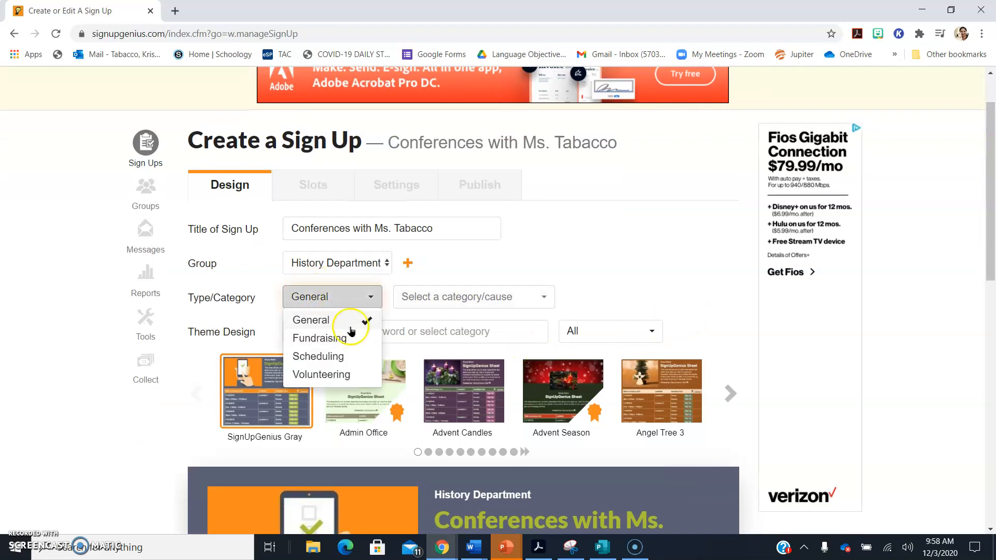
pyautogui.click(344, 356)
pyautogui.click(515, 296)
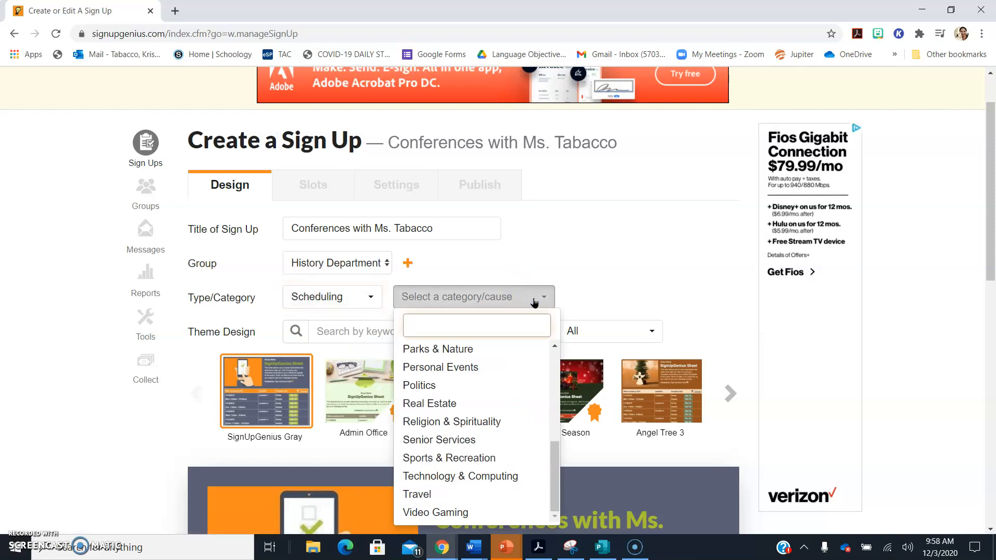
pyautogui.scroll(5, 482, 418)
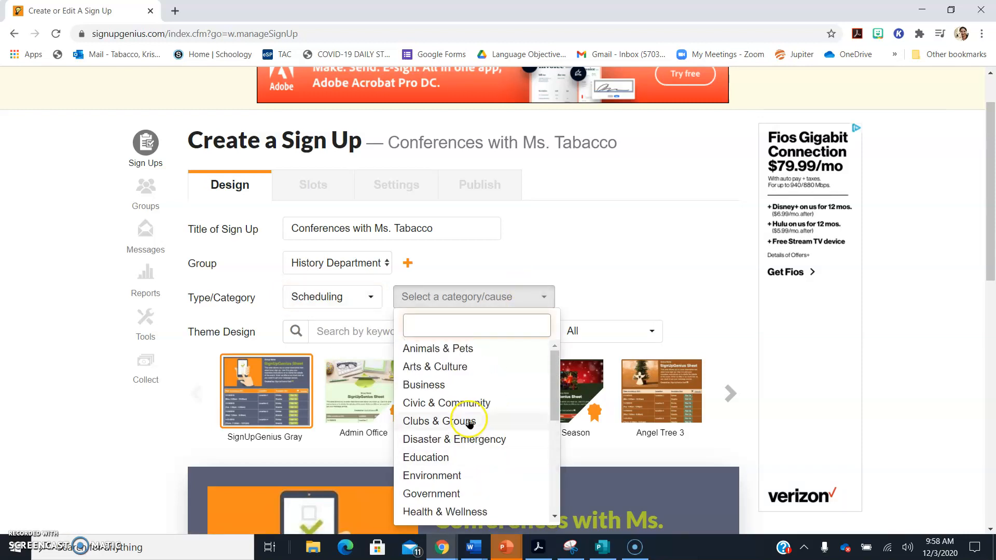
pyautogui.click(456, 457)
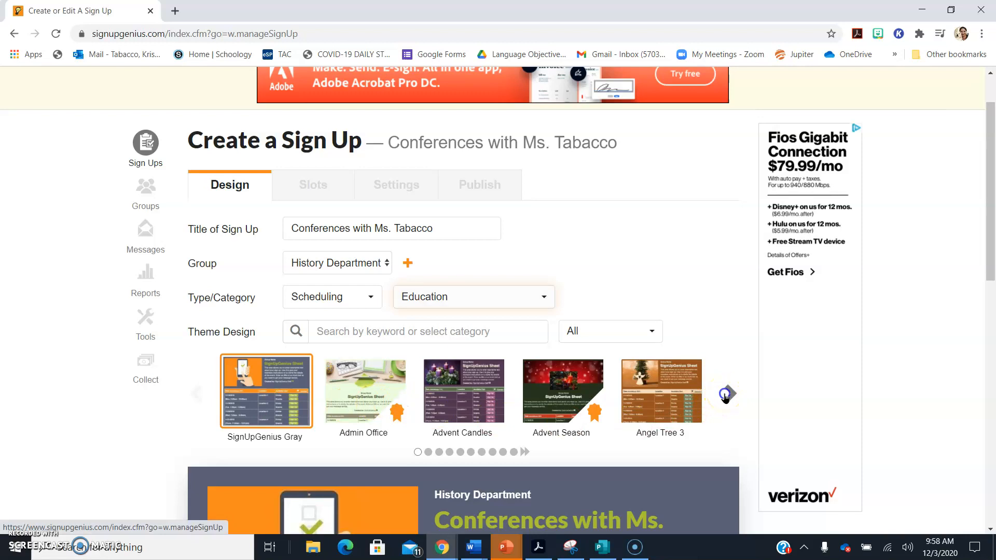
# Apply the Autumn Forest theme to the sign up and save the design to continue to the slots
pyautogui.click(726, 395)
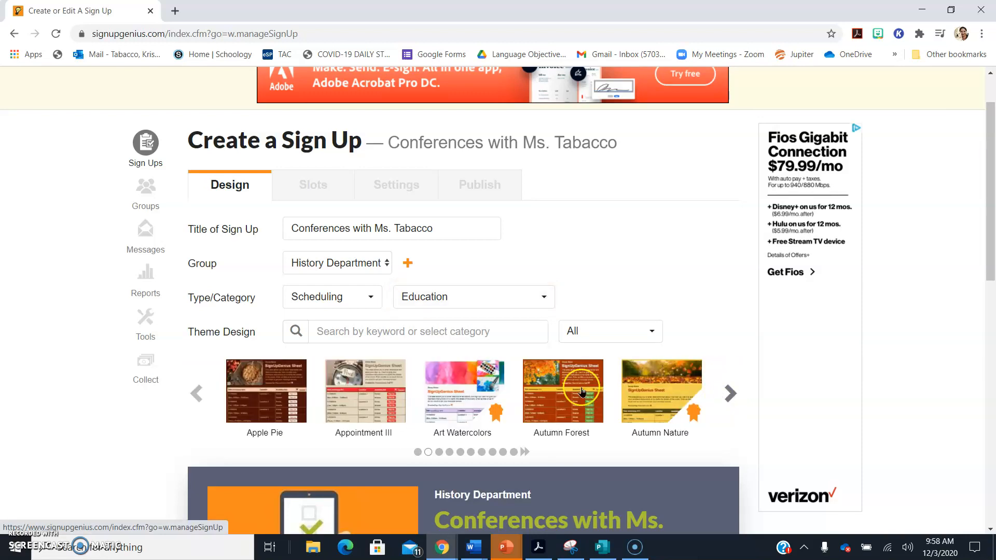
pyautogui.click(562, 399)
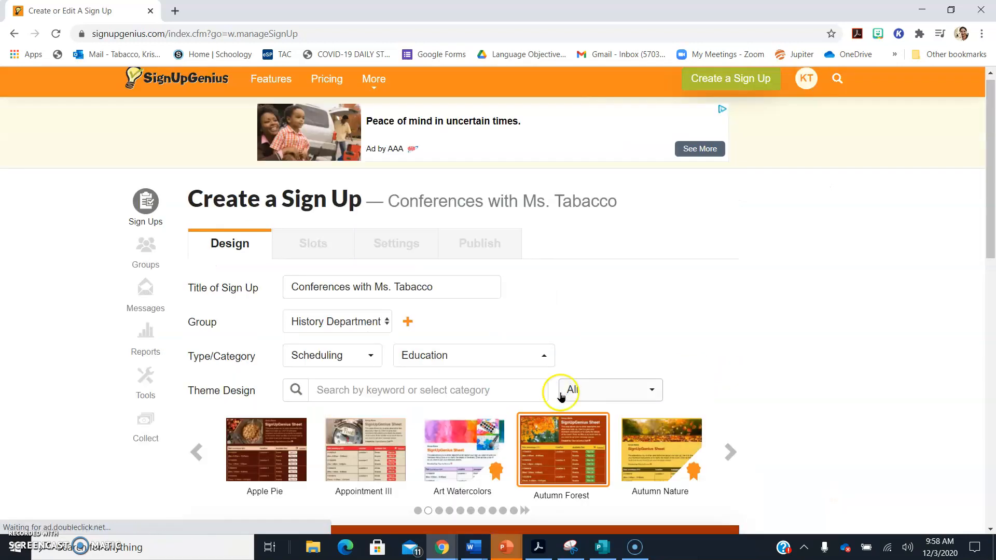
pyautogui.scroll(-6, 524, 407)
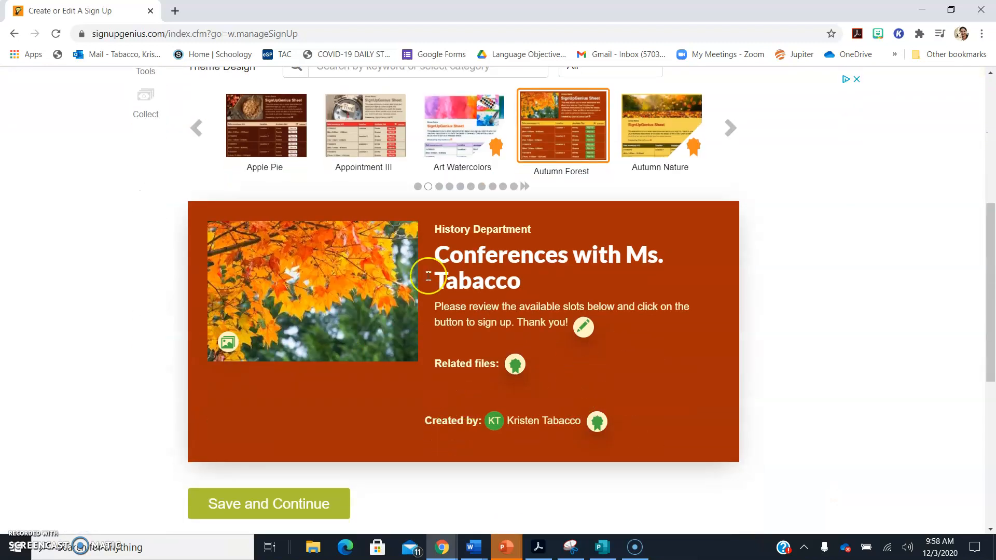
pyautogui.scroll(-3, 519, 371)
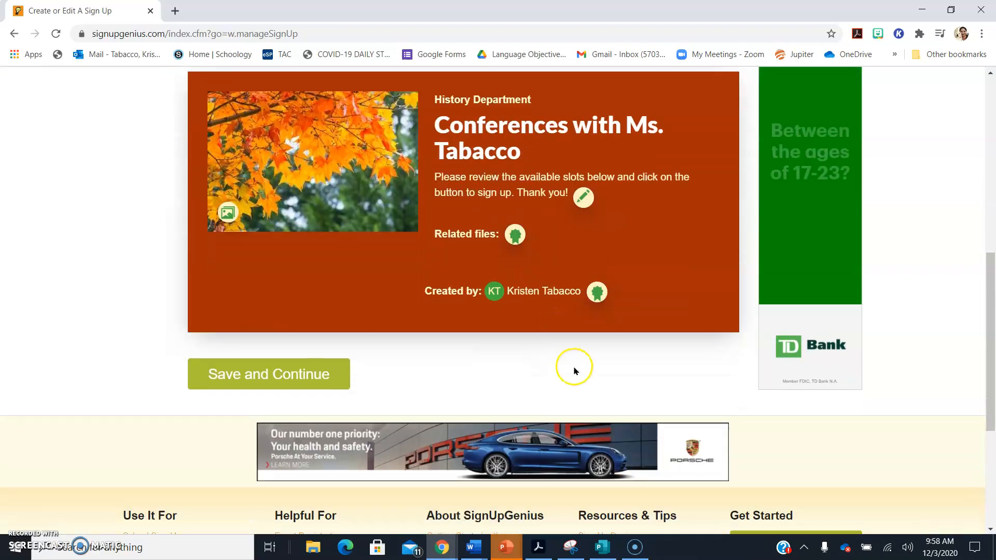
pyautogui.click(276, 372)
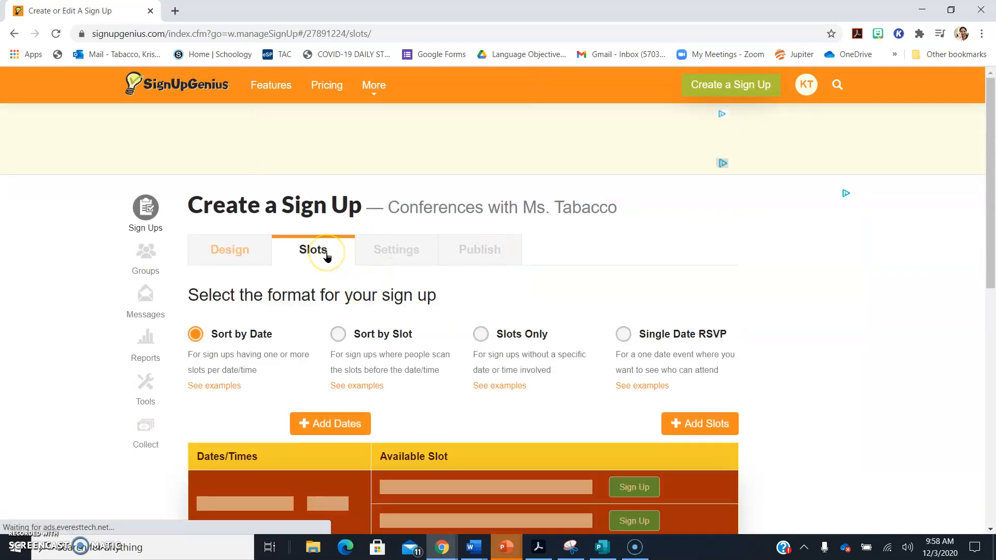
# Check the December 2020 dates in the system calendar for planning the conference slots
pyautogui.scroll(-1, 342, 320)
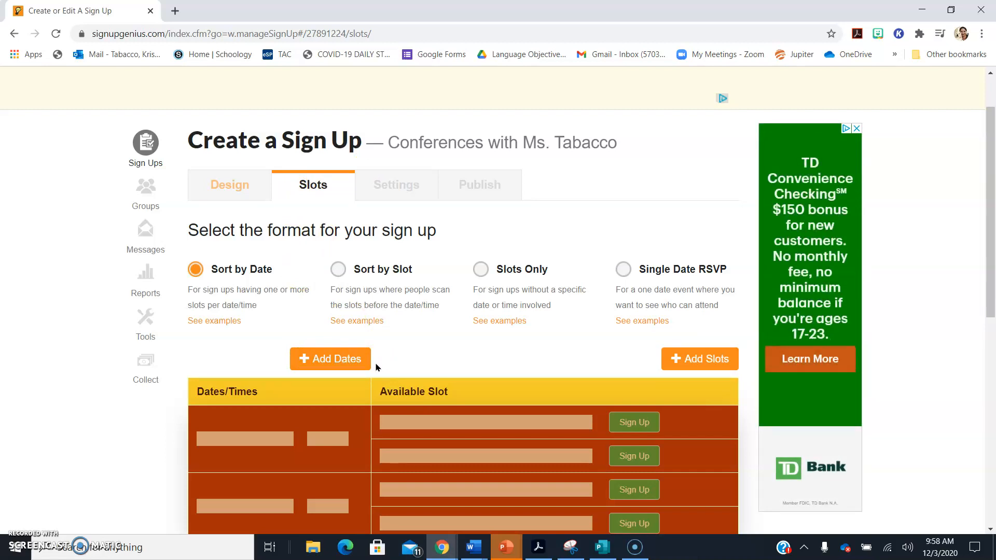
pyautogui.click(952, 550)
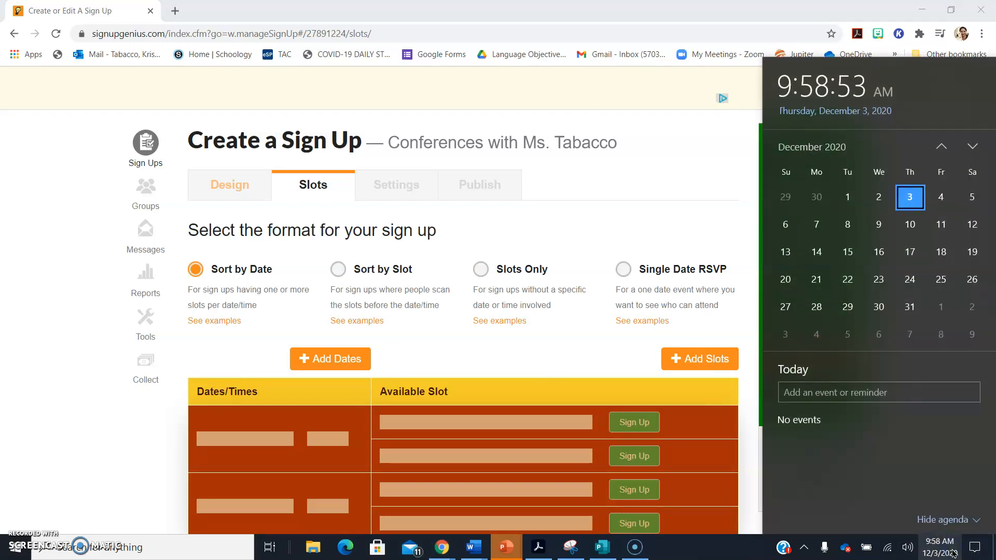
pyautogui.click(23, 291)
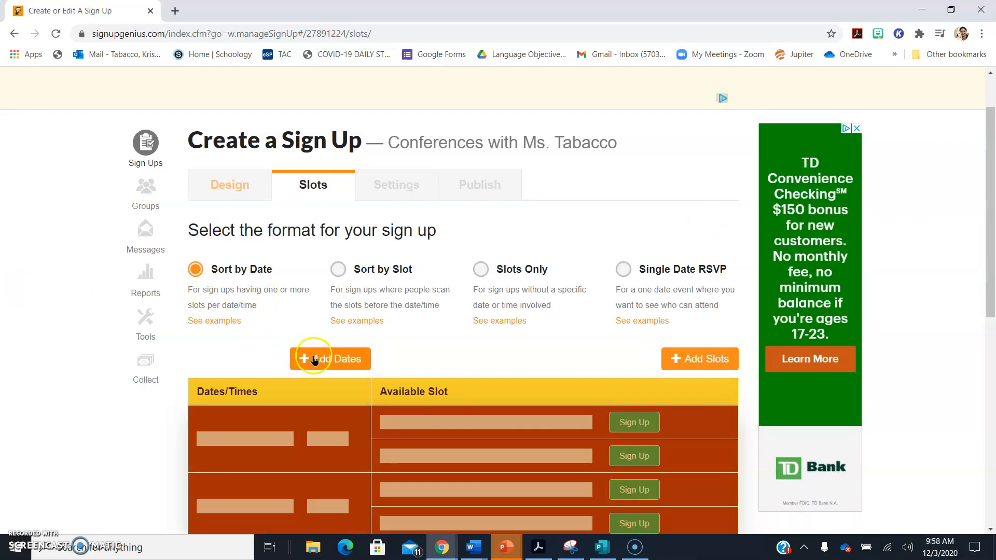
# Start adding time slots to the sign up, with the event days running from 12/10/2020 to 12/10/2020
pyautogui.click(328, 361)
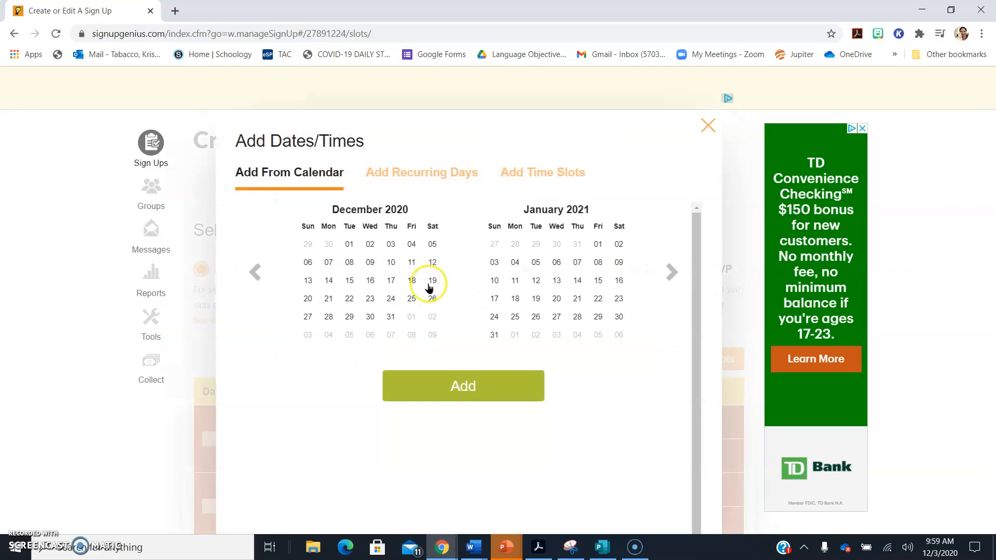
pyautogui.click(559, 173)
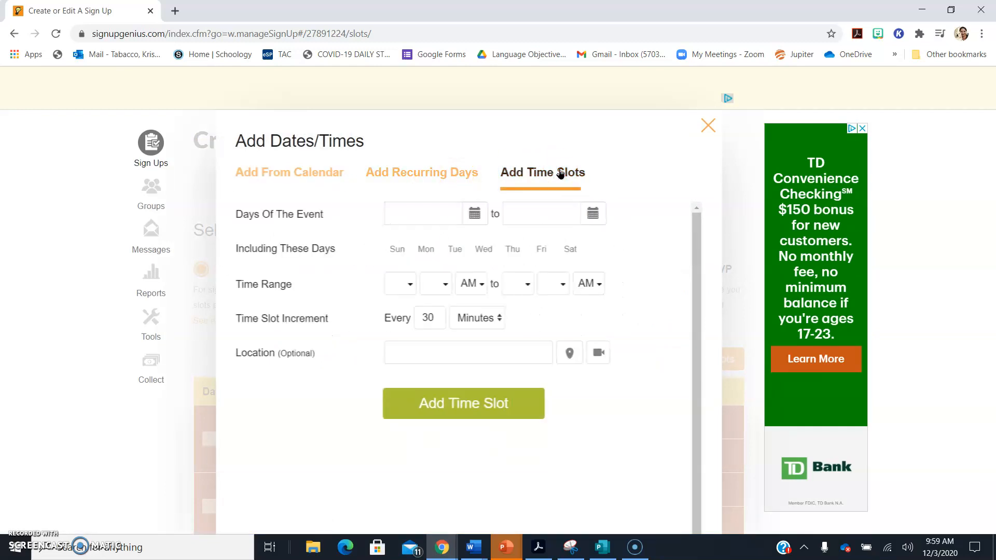
pyautogui.click(474, 218)
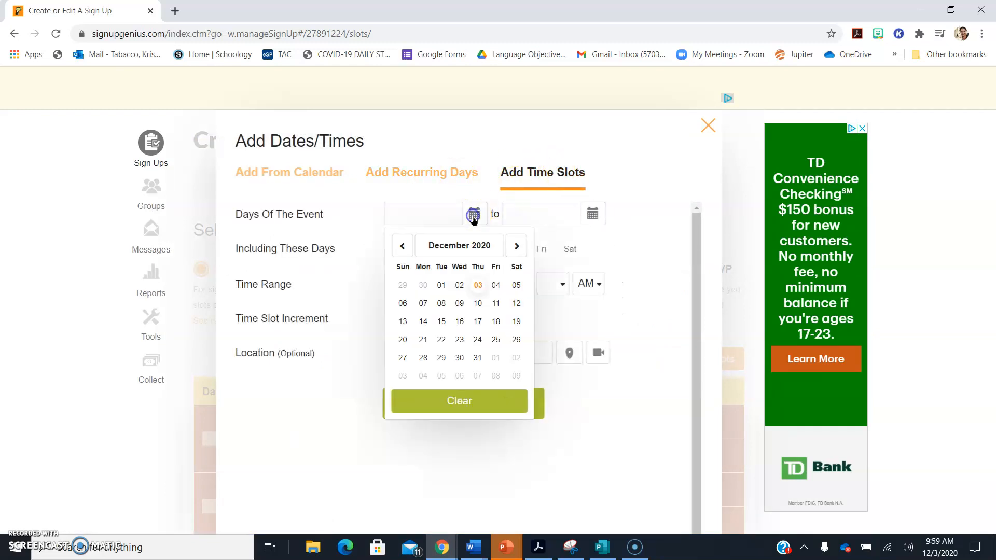
pyautogui.click(478, 305)
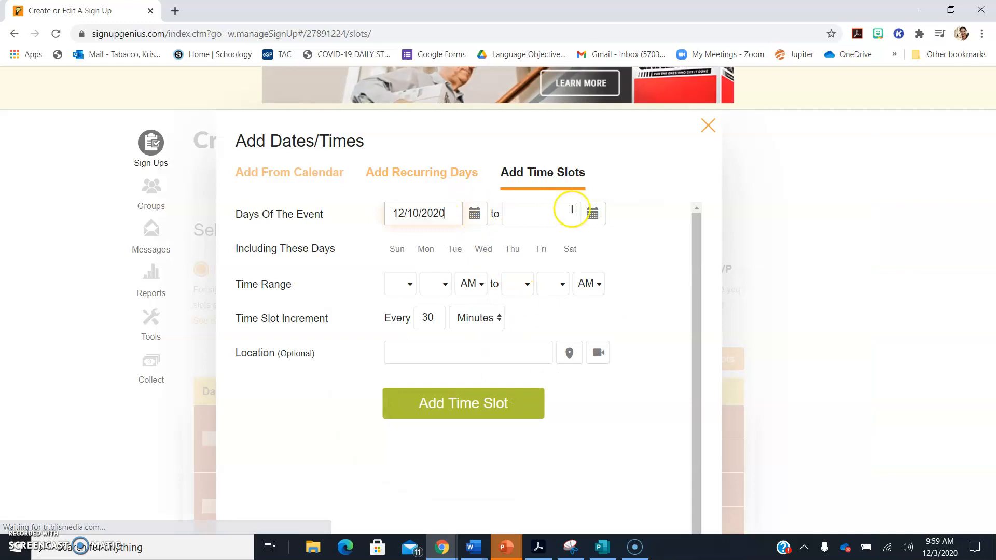
pyautogui.click(592, 213)
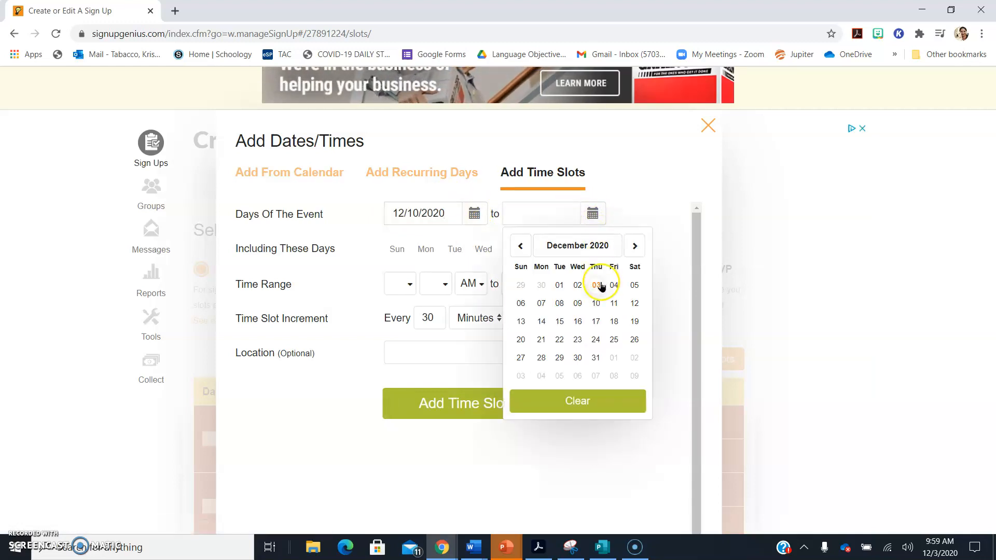
pyautogui.click(595, 303)
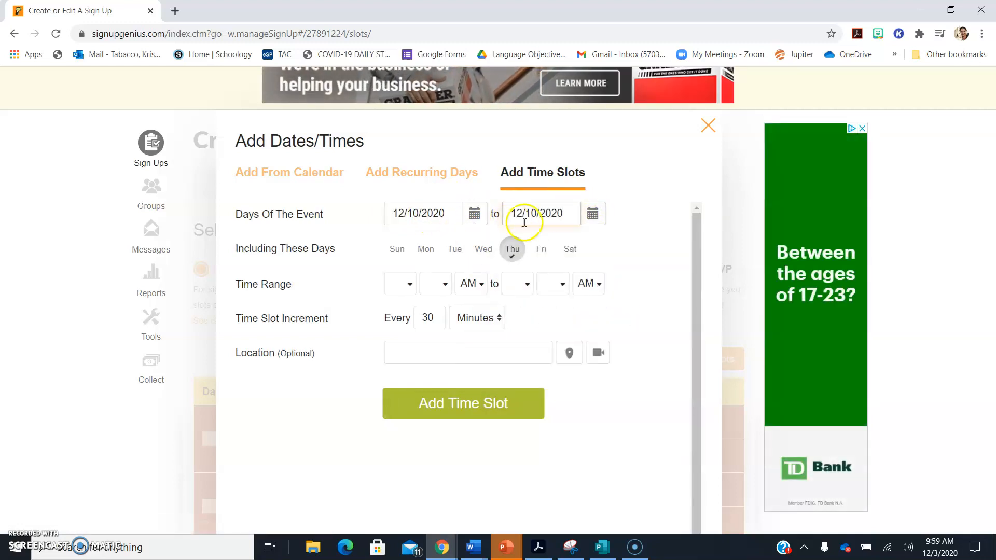
# Set the time range of the slots from 06:00 PM to 08:00 PM
pyautogui.click(397, 286)
pyautogui.click(401, 414)
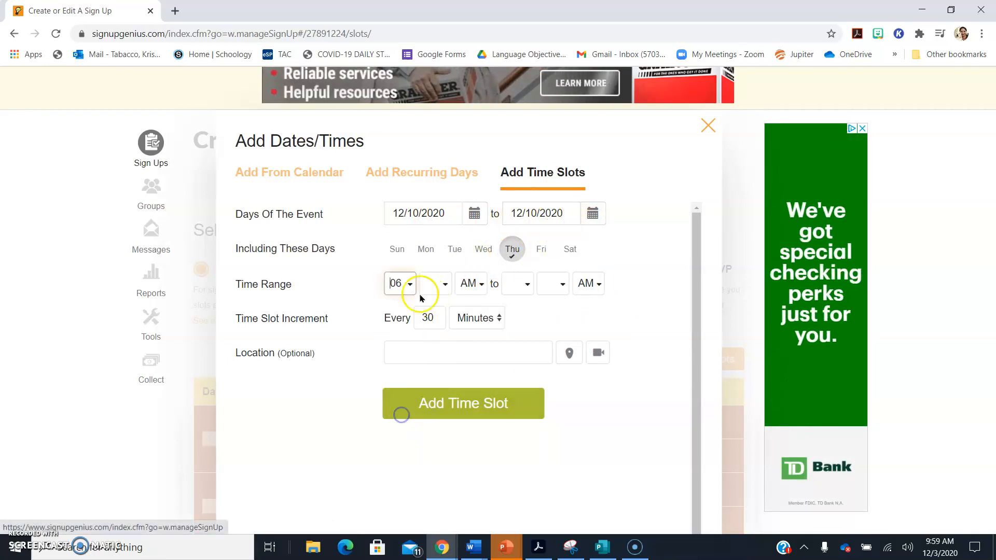
pyautogui.click(435, 284)
pyautogui.click(441, 310)
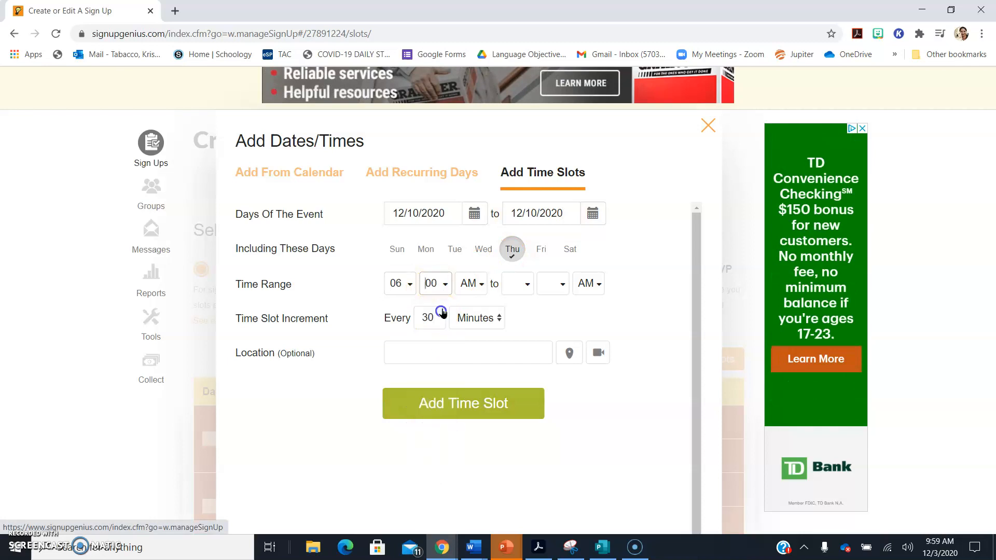
pyautogui.click(473, 284)
pyautogui.click(470, 309)
pyautogui.click(526, 284)
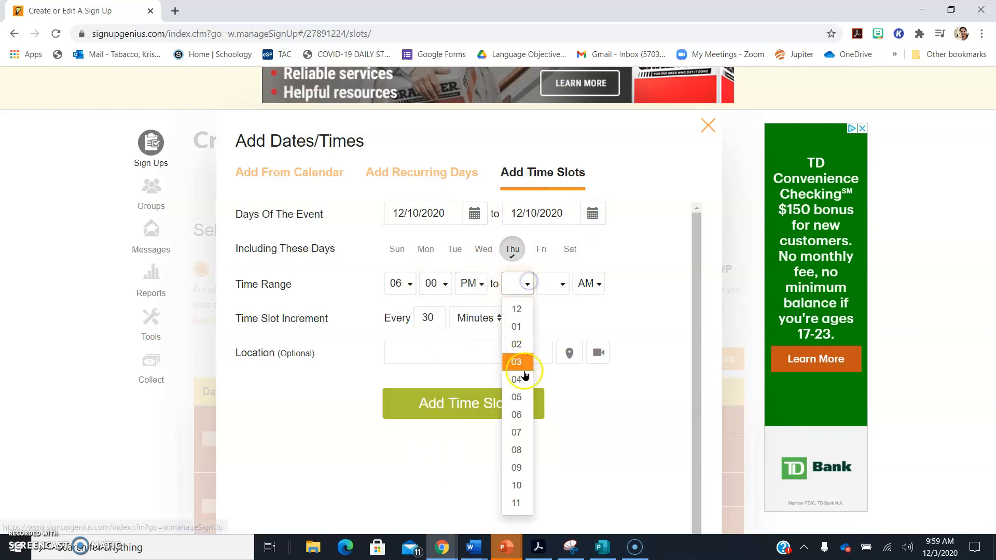
pyautogui.click(517, 450)
pyautogui.click(562, 284)
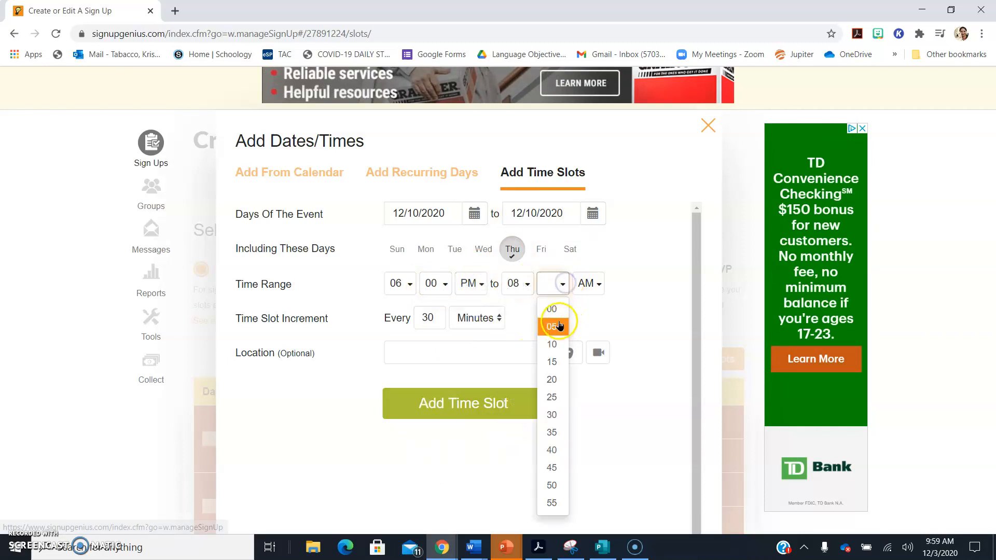
pyautogui.click(552, 310)
pyautogui.click(589, 283)
pyautogui.click(593, 312)
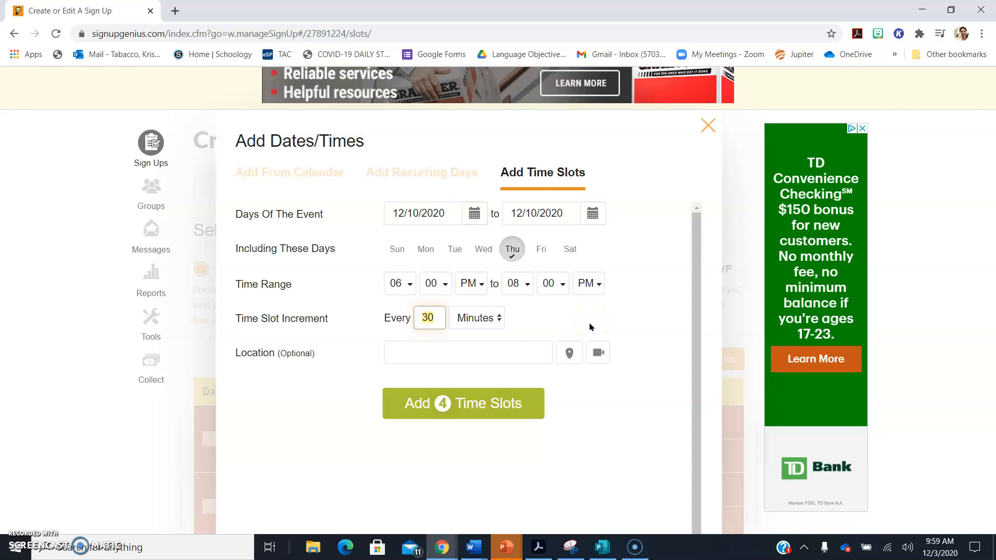
# Set the time slot increment to every 10 minutes and place the cursor in the optional location field
pyautogui.write('0')
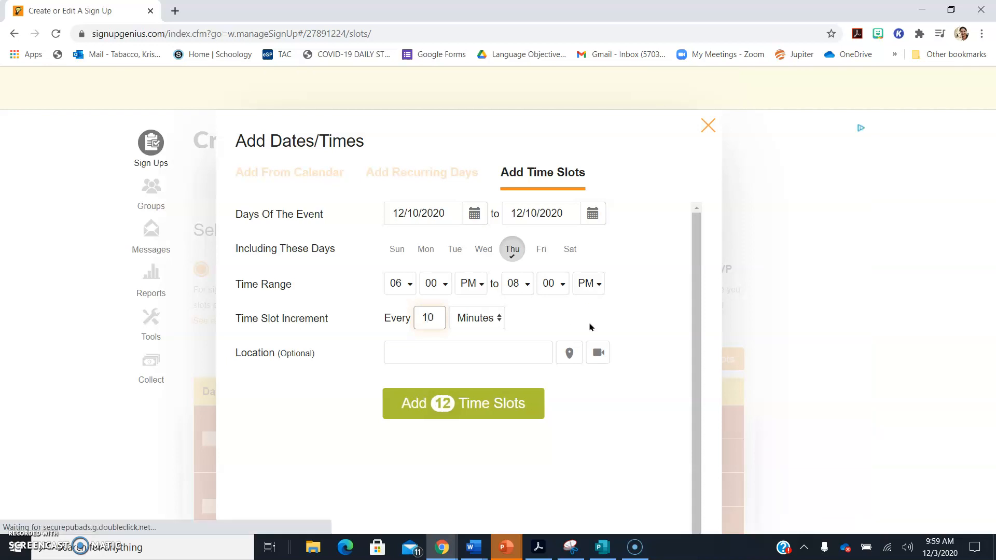
pyautogui.click(391, 346)
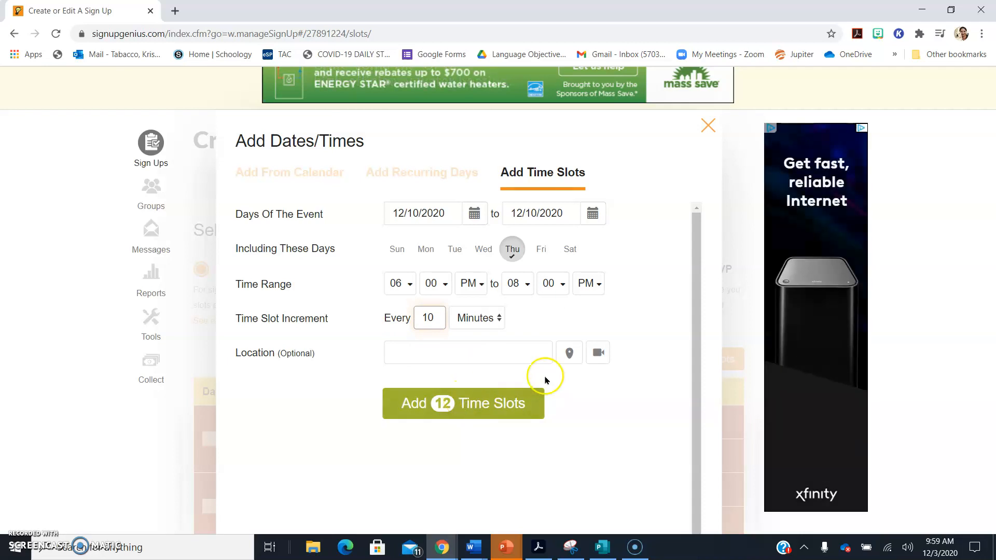
pyautogui.click(481, 357)
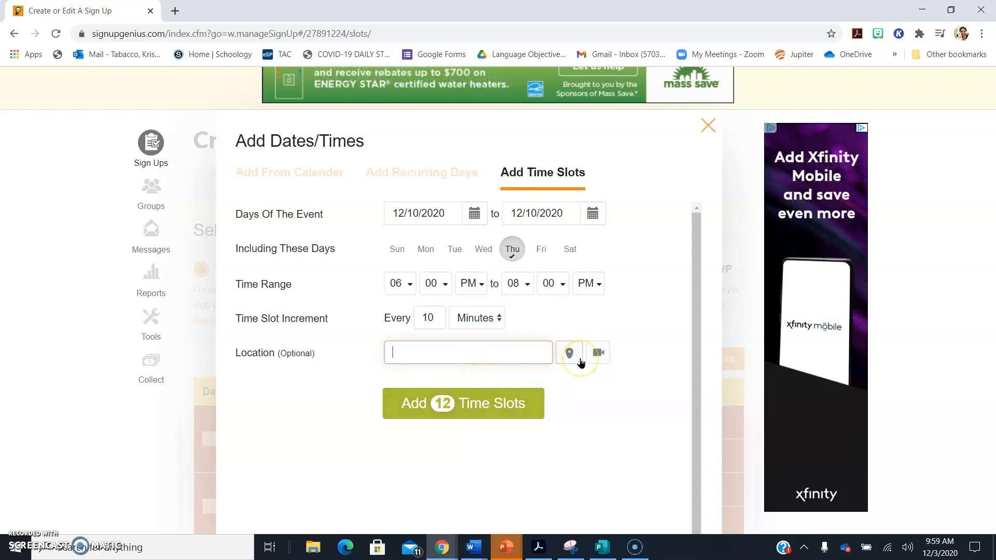
pyautogui.click(468, 356)
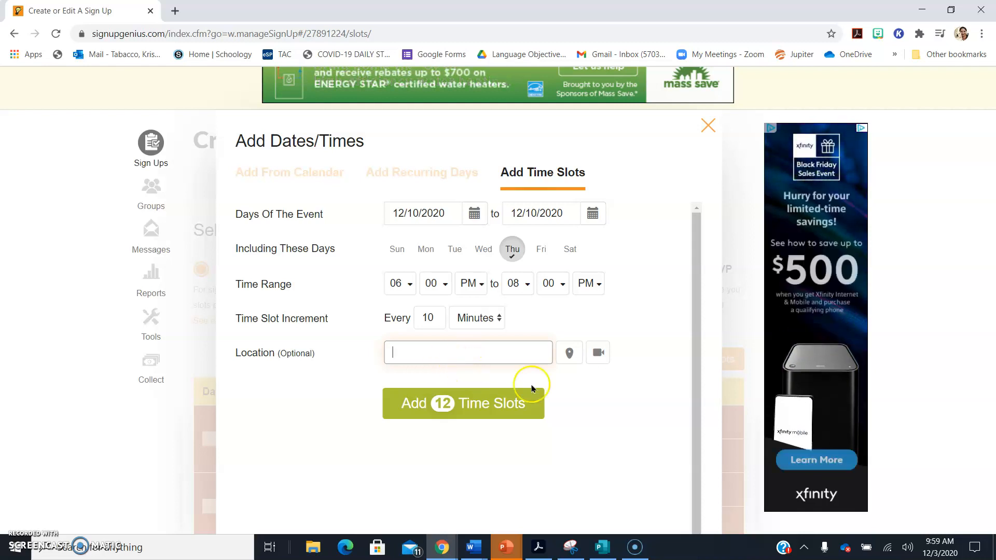
# Open the Zoom website in a new browser tab and look through the account's upcoming meetings
pyautogui.click(176, 11)
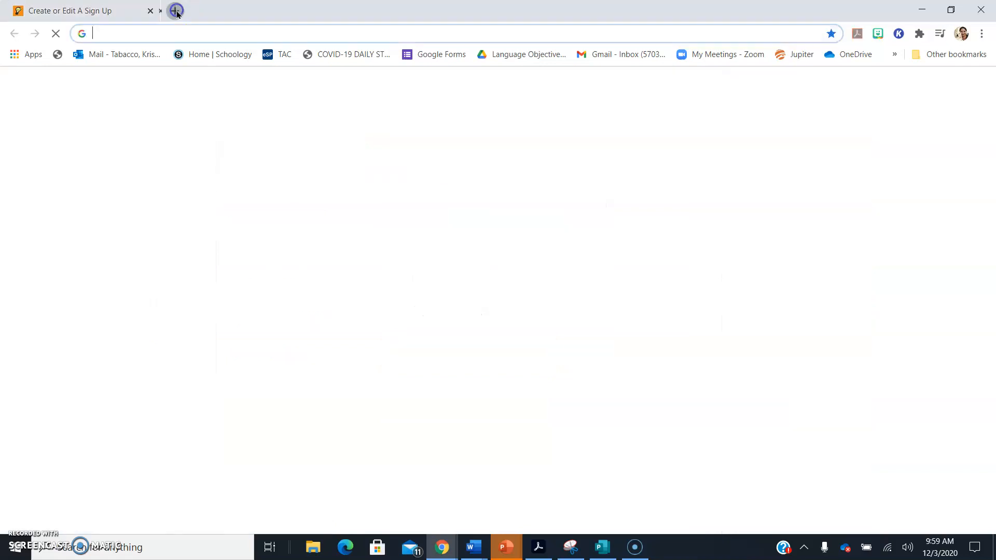
pyautogui.click(381, 36)
pyautogui.write('zoom')
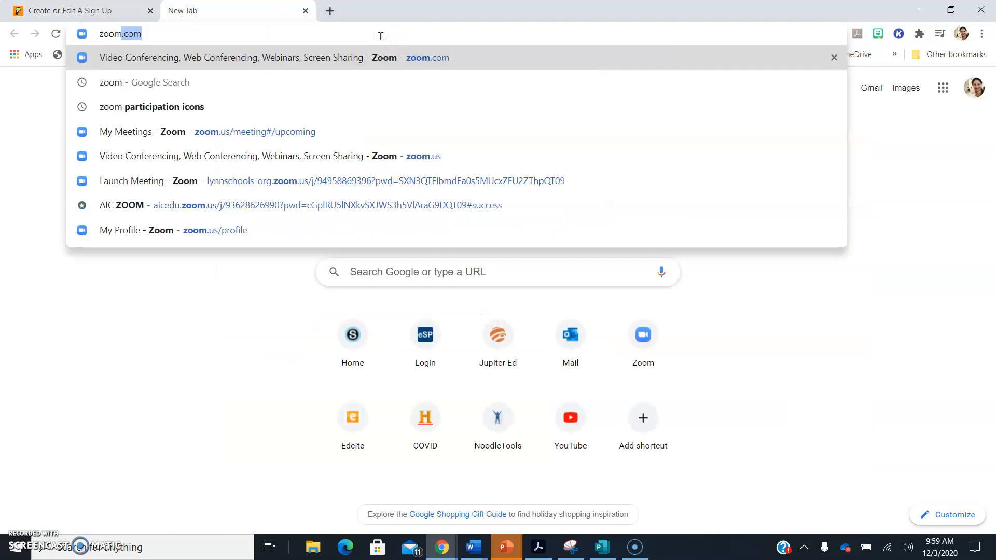
pyautogui.press('Return')
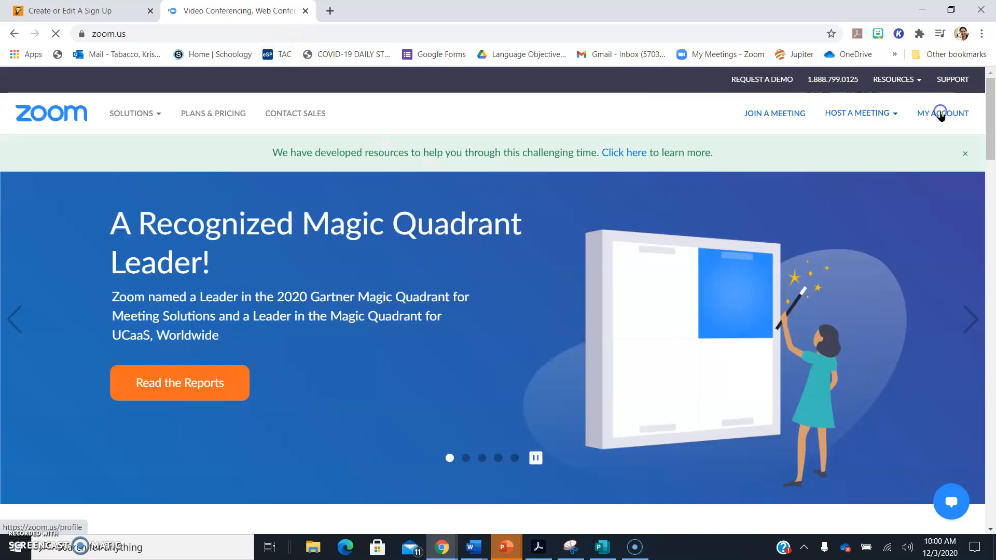
pyautogui.click(941, 114)
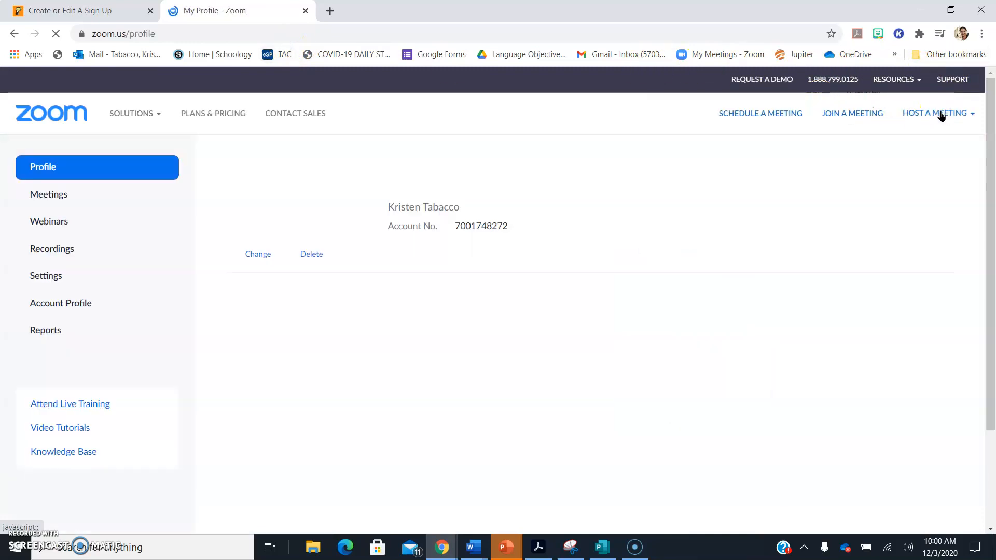
pyautogui.click(50, 197)
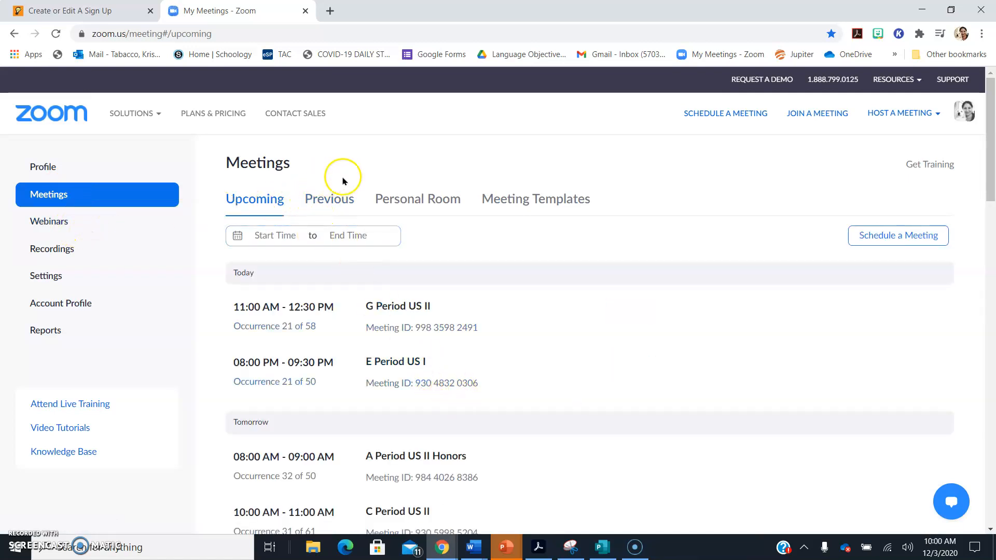
pyautogui.scroll(-6, 418, 315)
pyautogui.scroll(-5, 455, 402)
pyautogui.scroll(-5, 453, 406)
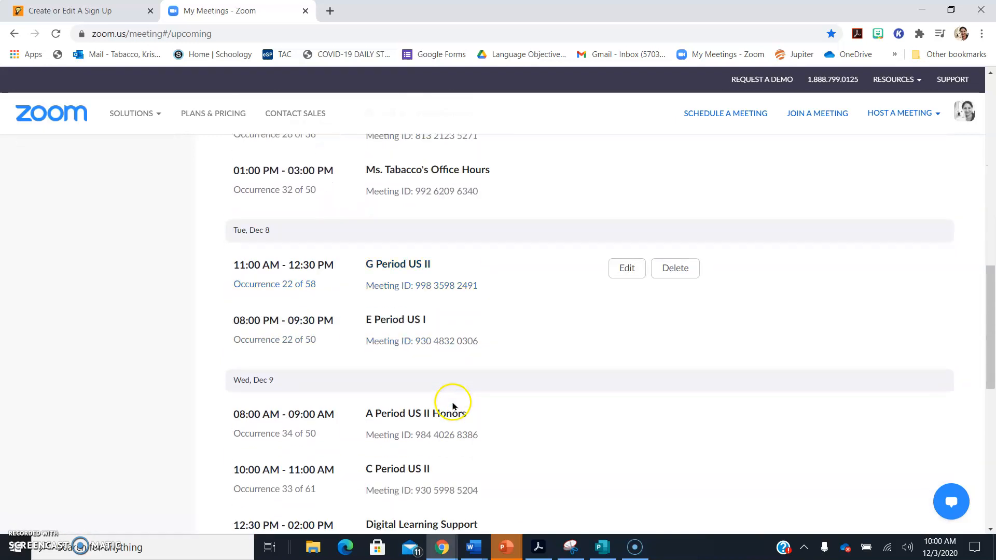
pyautogui.scroll(20, 395, 400)
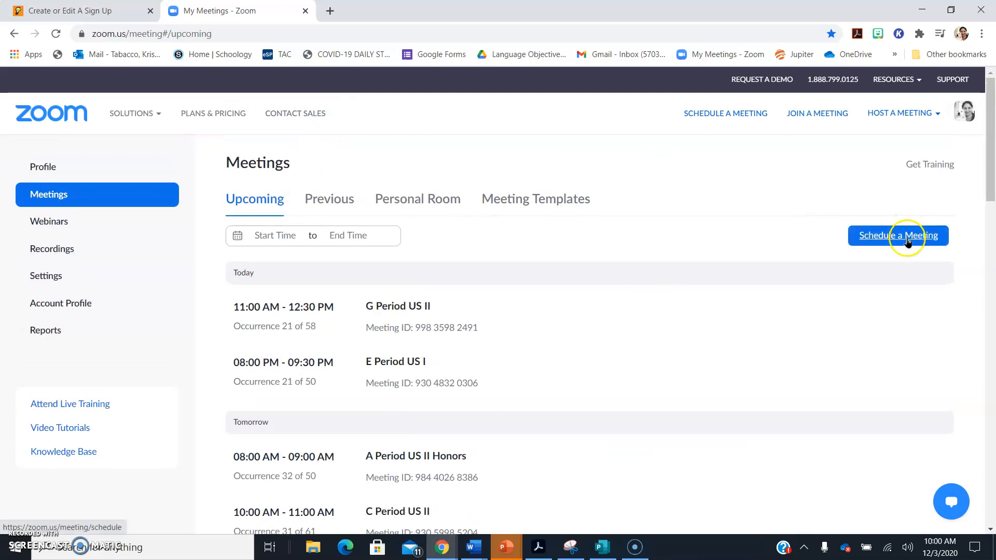
# Start scheduling a new Zoom meeting with the topic "Teacher Conferences with Parents/Guardians"
pyautogui.click(907, 236)
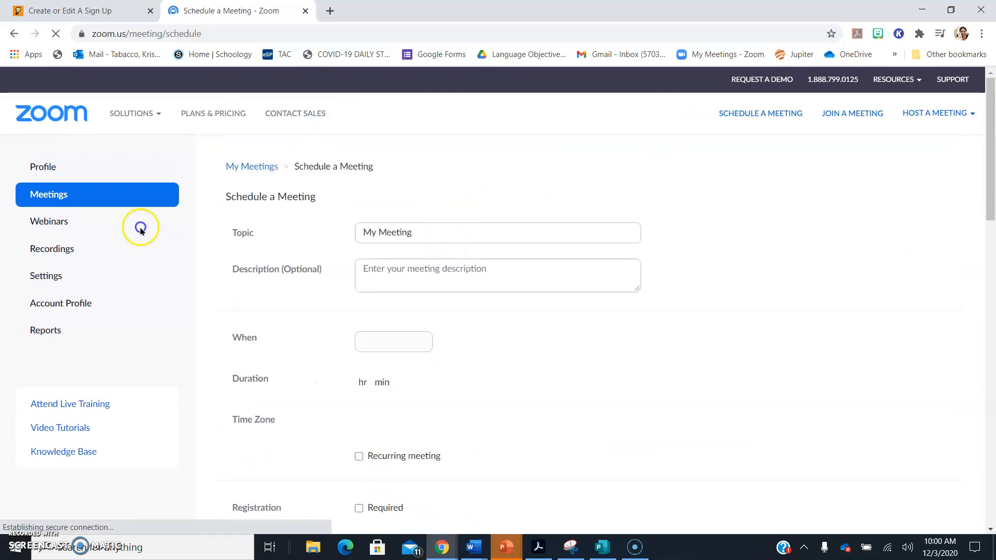
pyautogui.moveTo(470, 230); pyautogui.dragTo(202, 232)
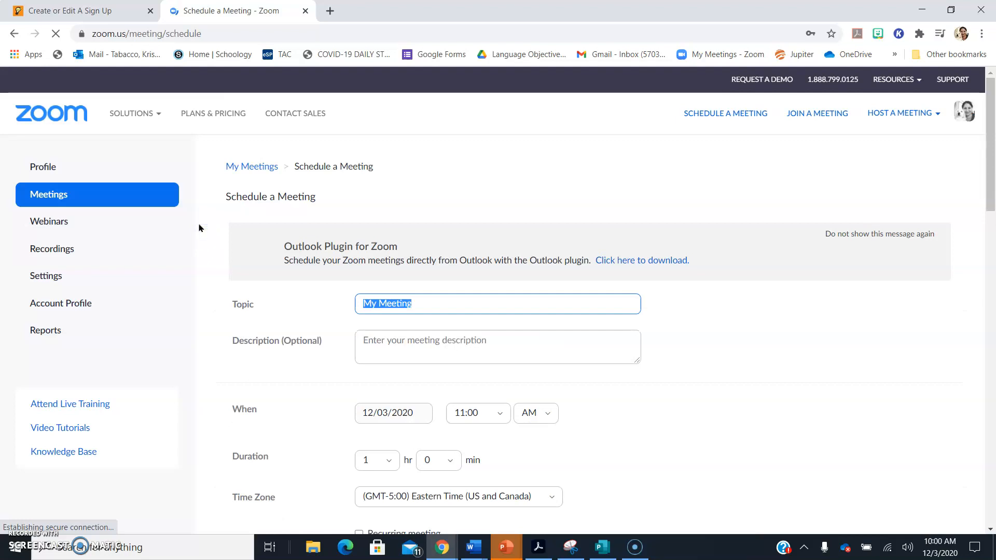
pyautogui.moveTo(467, 296); pyautogui.dragTo(233, 297)
pyautogui.write('T')
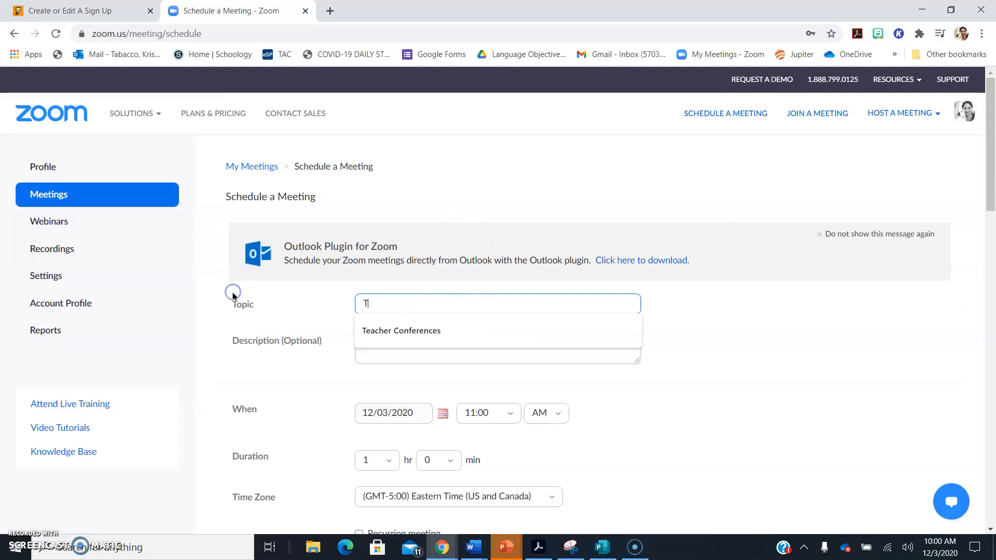
pyautogui.write('eacher Conferences with Parents/Guardians')
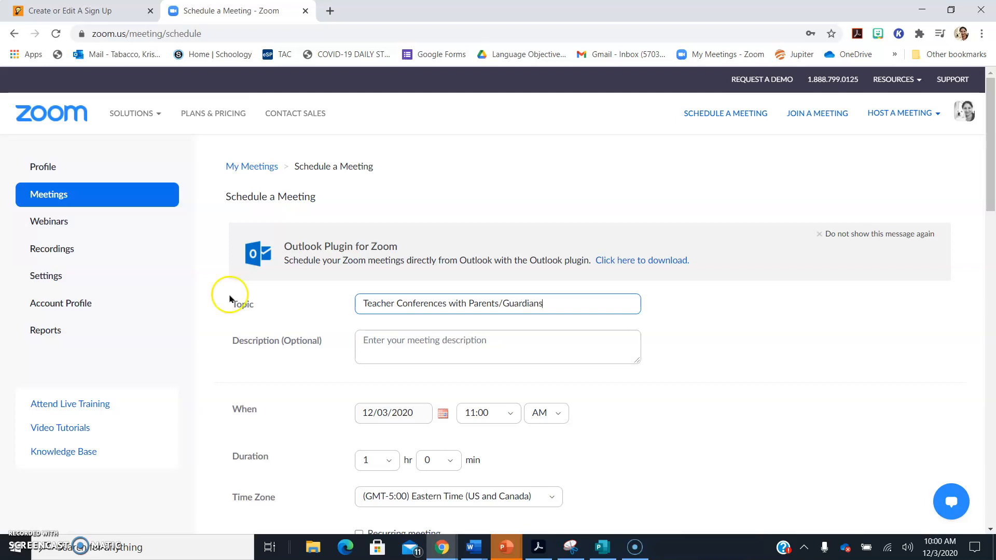
pyautogui.click(415, 345)
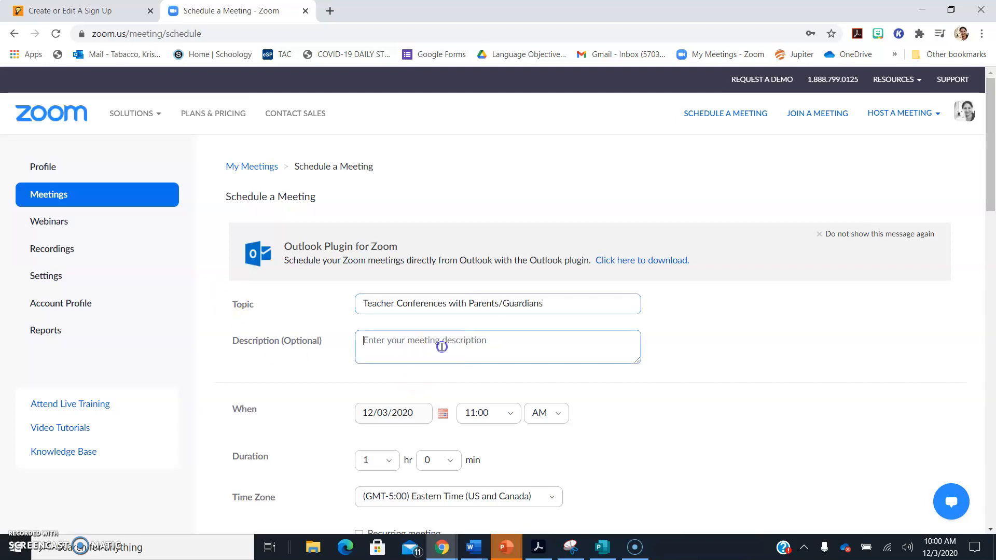
# Set the meeting date to 12/09/2020 and its duration to 2 hours
pyautogui.click(403, 415)
pyautogui.click(661, 408)
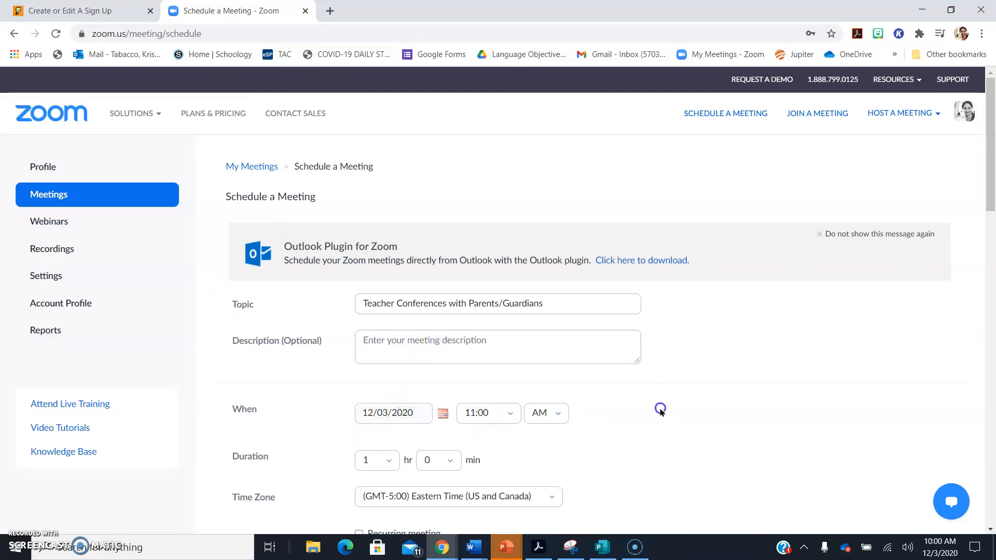
pyautogui.click(441, 417)
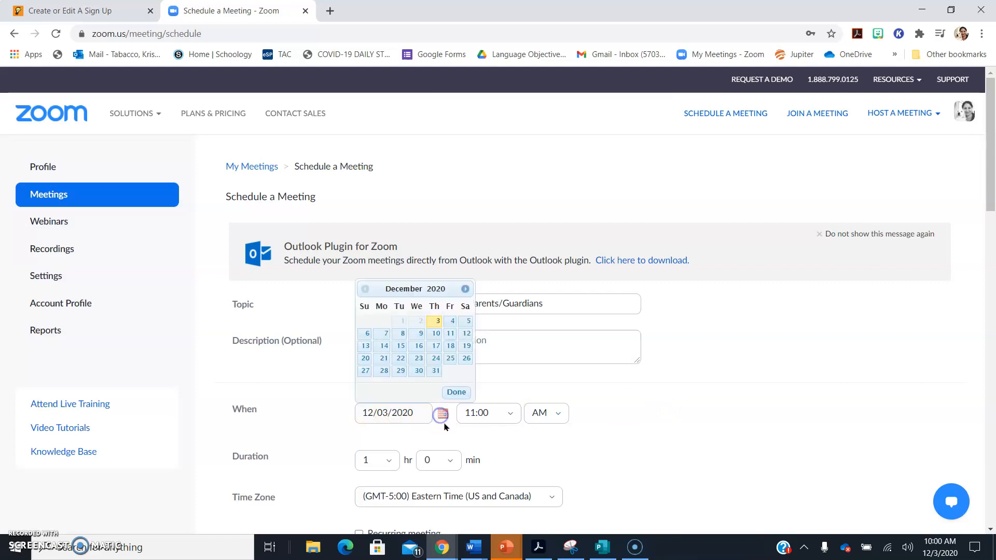
pyautogui.click(421, 333)
pyautogui.scroll(-2, 623, 395)
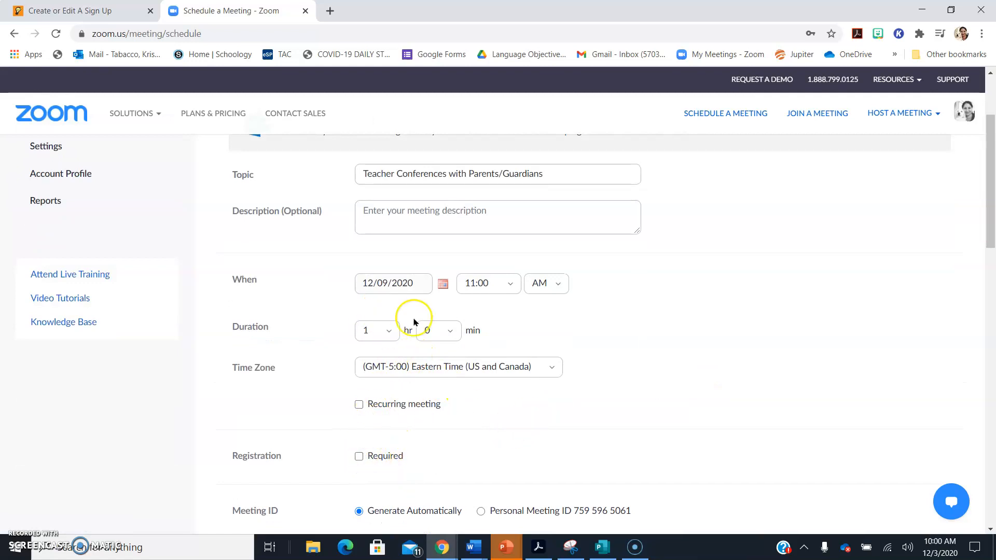
pyautogui.click(388, 331)
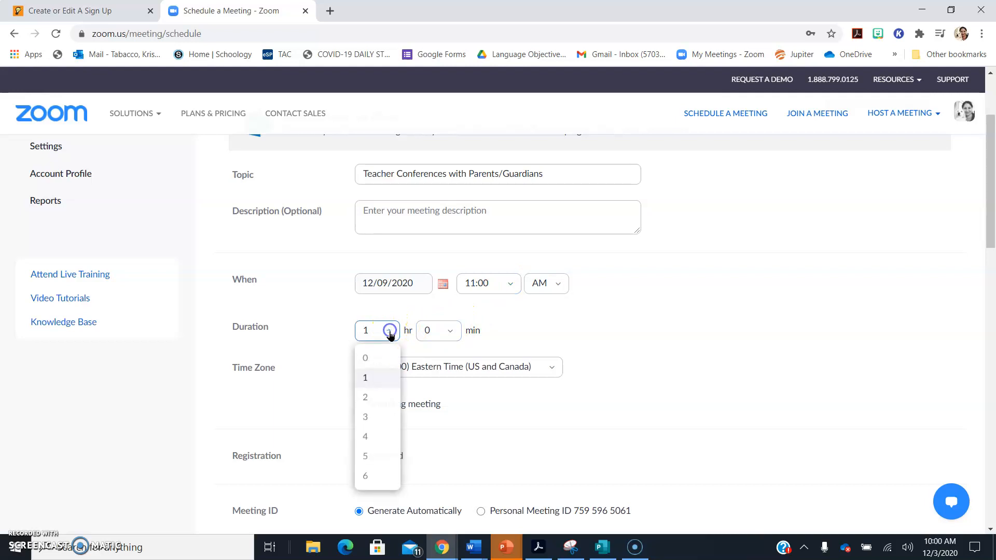
pyautogui.click(379, 401)
# Turn off the passcode requirement for the meeting and review its waiting room and video settings
pyautogui.scroll(-2, 485, 423)
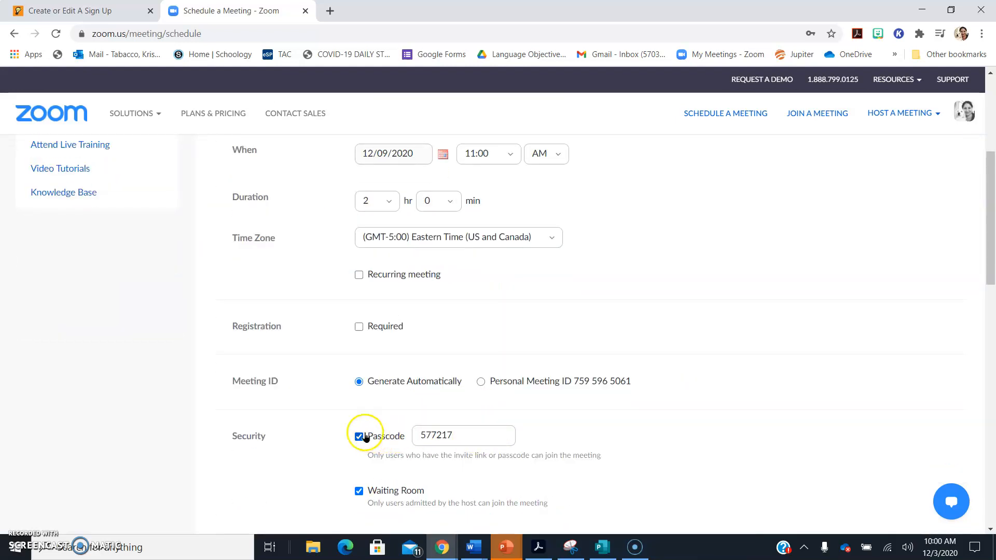
pyautogui.click(366, 438)
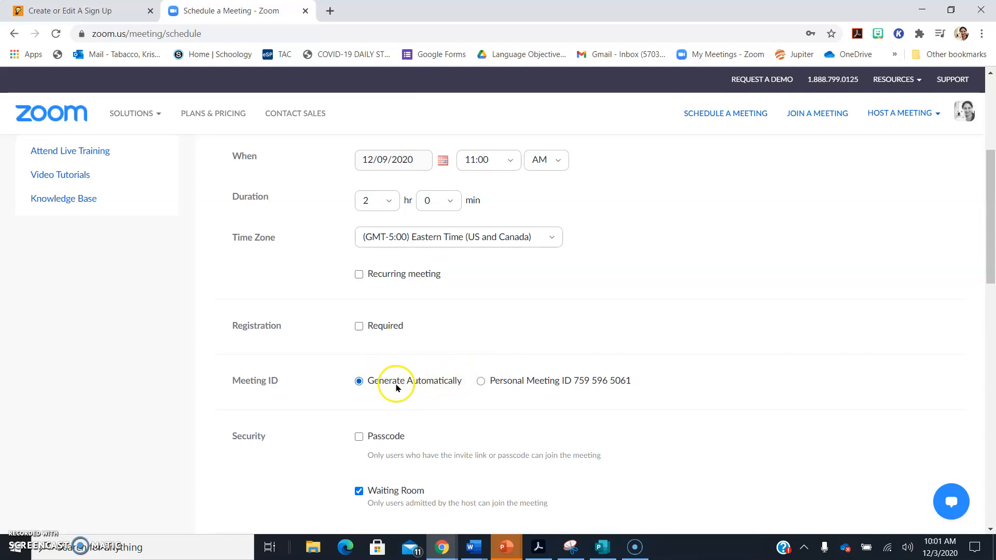
pyautogui.scroll(-3, 395, 388)
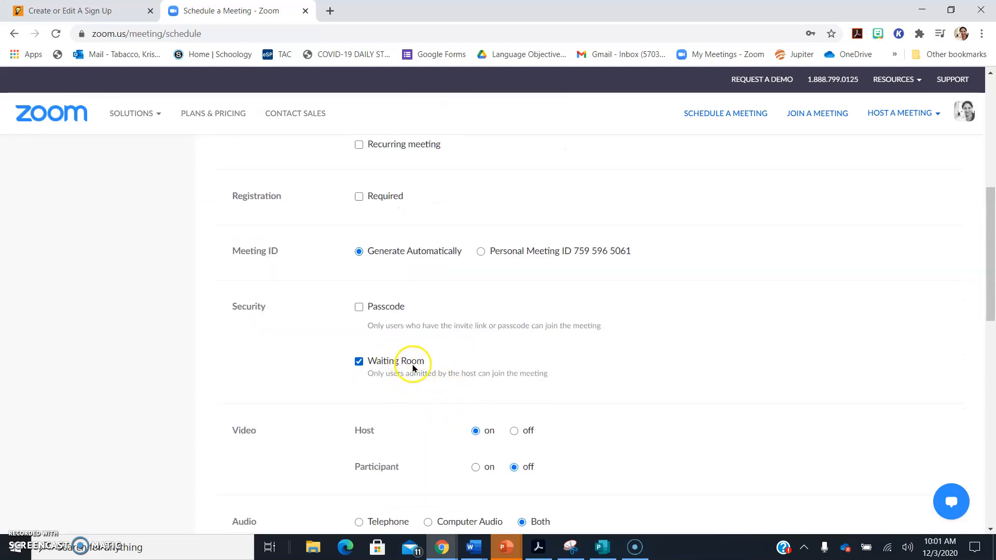
pyautogui.scroll(-3, 483, 410)
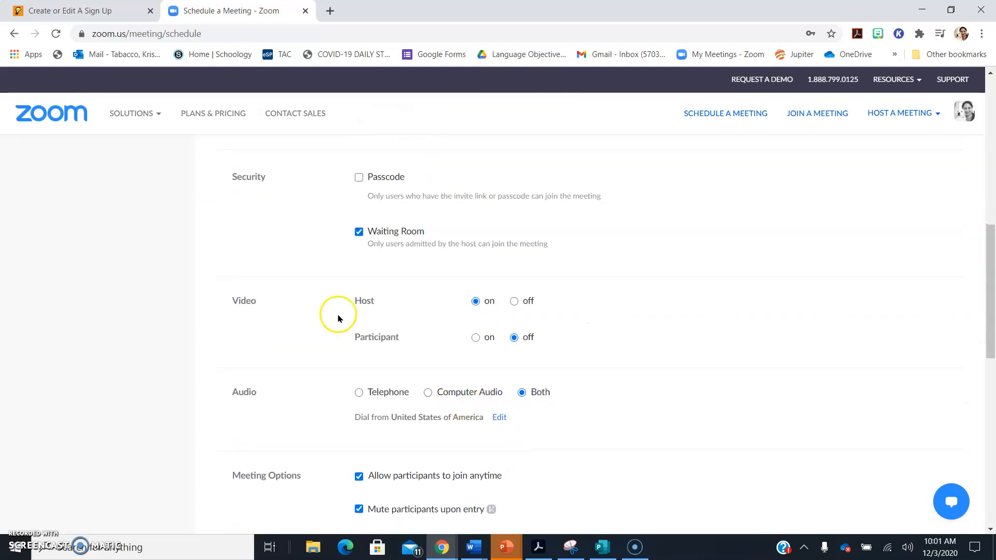
# Turn off the authentication requirement for joining the Zoom meeting and save the scheduled meeting
pyautogui.scroll(-3, 436, 400)
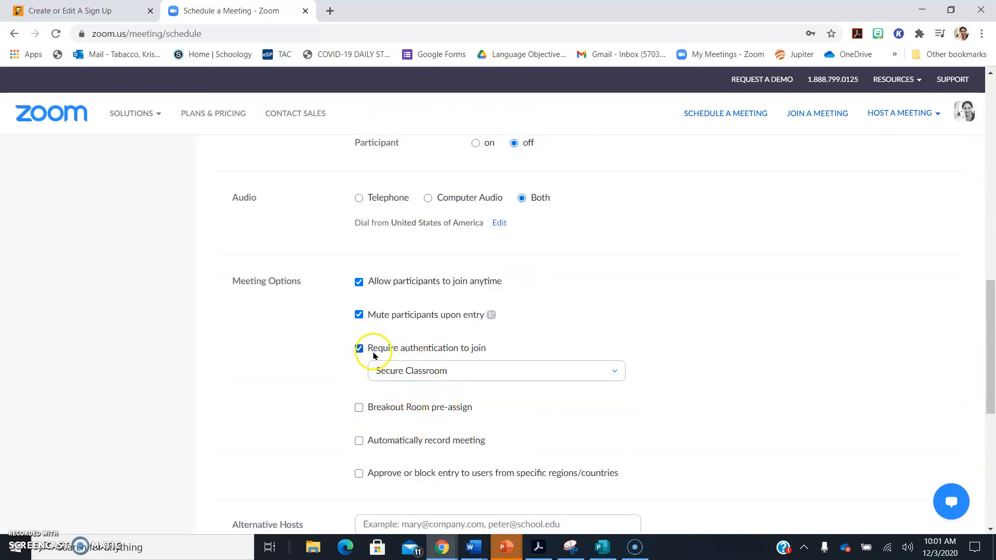
pyautogui.click(358, 348)
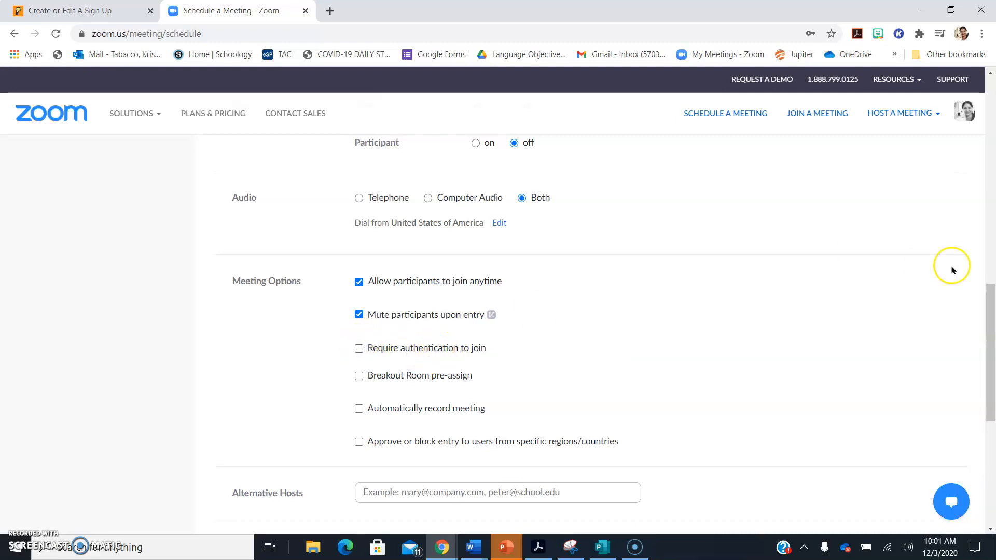
pyautogui.moveTo(992, 312); pyautogui.dragTo(992, 354)
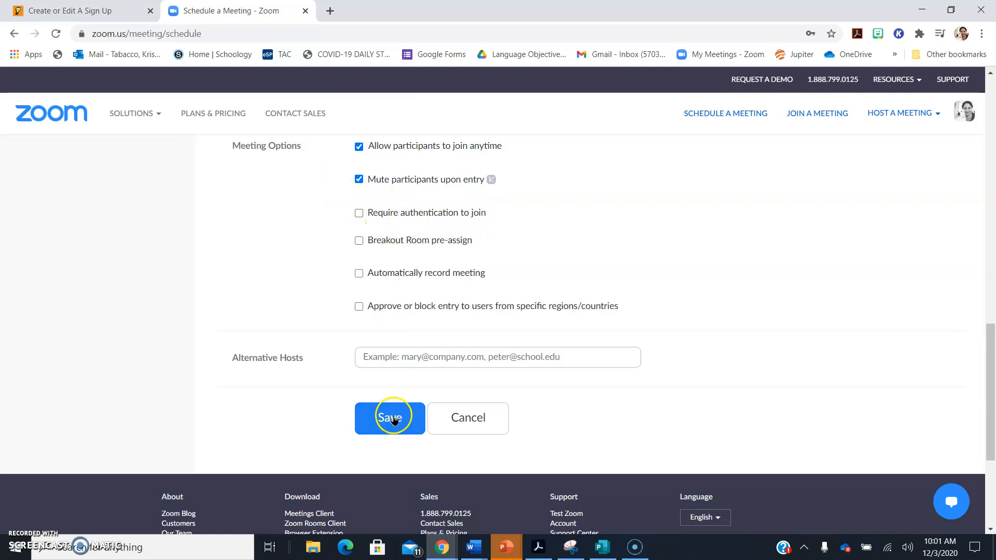
pyautogui.click(392, 423)
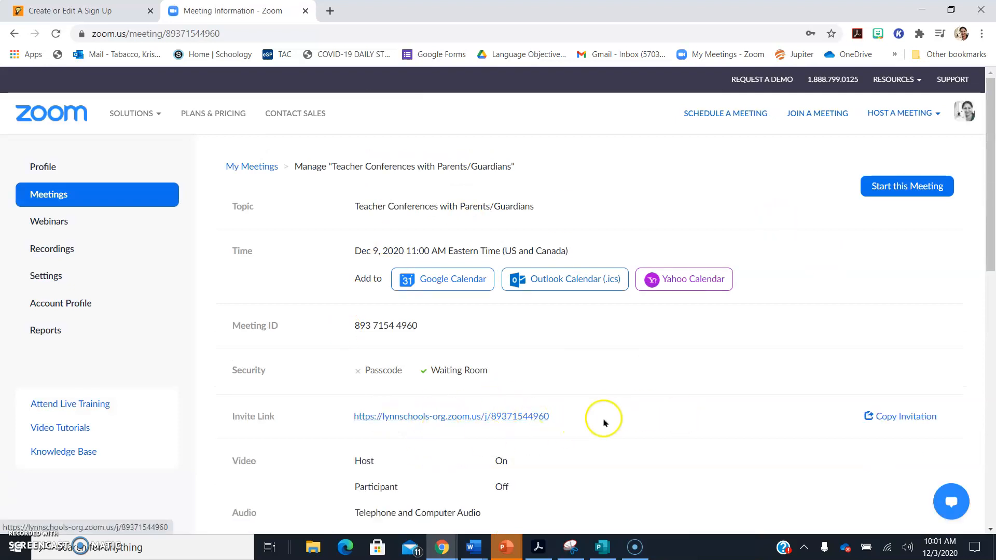
# Copy the Zoom meeting's invite link into the location of the sign up's 10-minute time slots and add those slots
pyautogui.moveTo(602, 418); pyautogui.dragTo(364, 403)
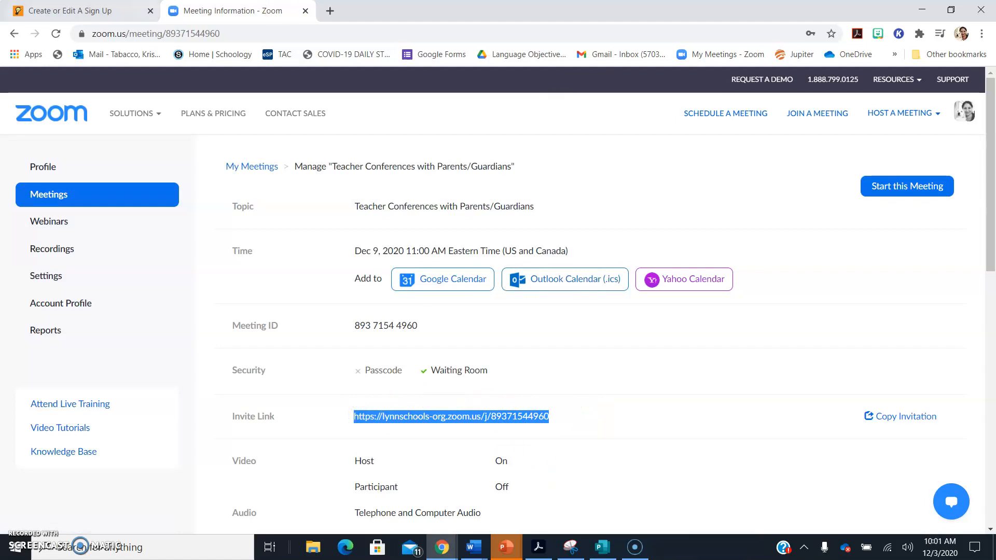
pyautogui.click(88, 10)
pyautogui.hotkey('ctrl', 'v')
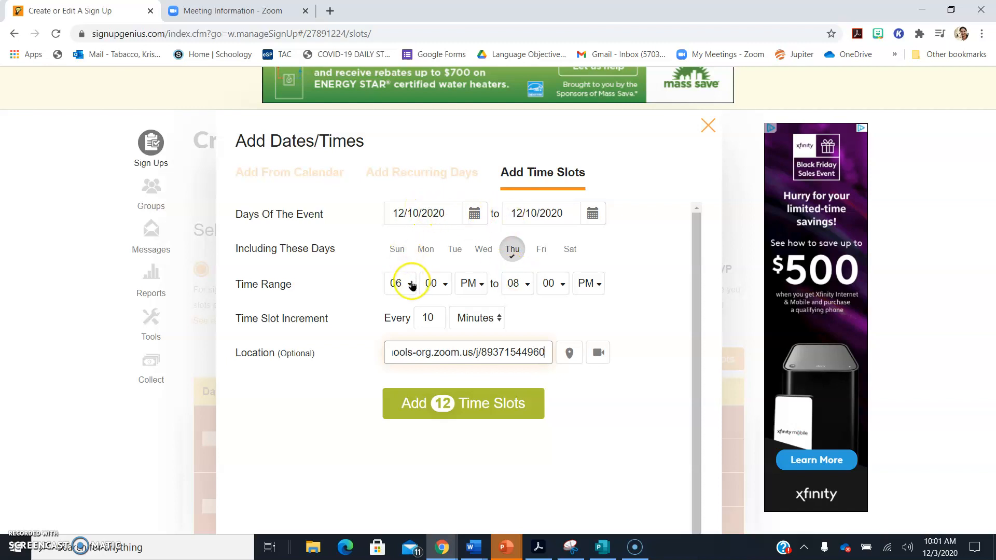
pyautogui.click(472, 408)
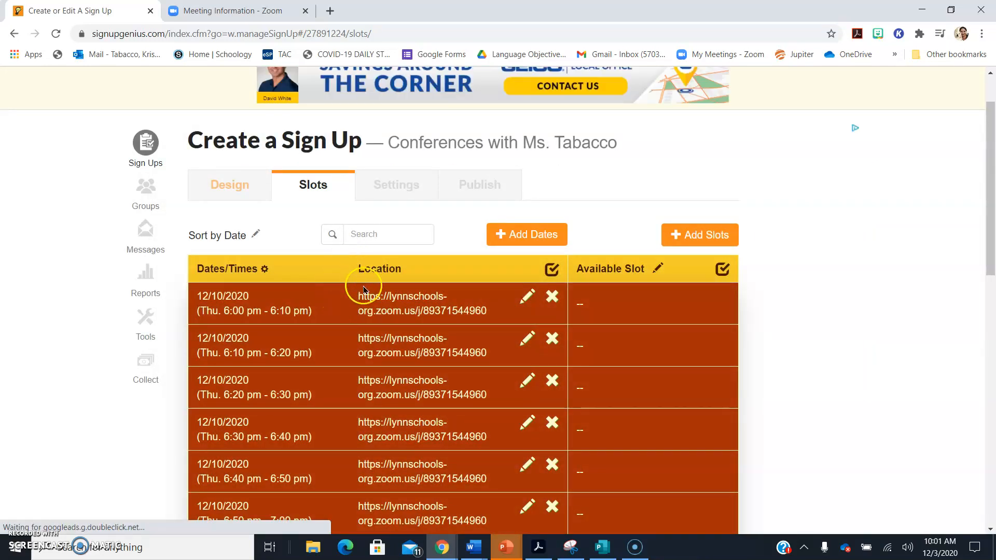
# Try to save the added dates and times and continue to the sign up's settings
pyautogui.scroll(-3, 401, 423)
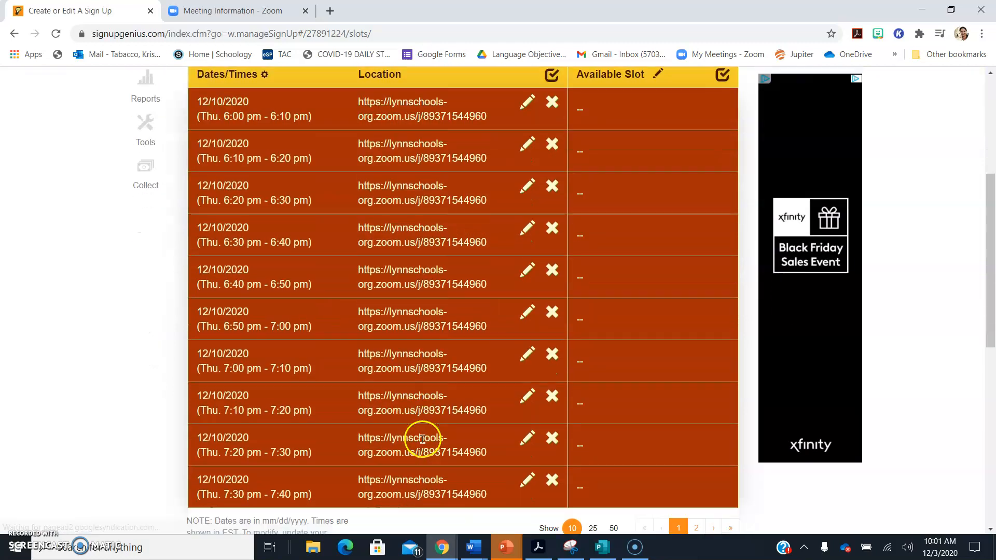
pyautogui.scroll(-1, 423, 439)
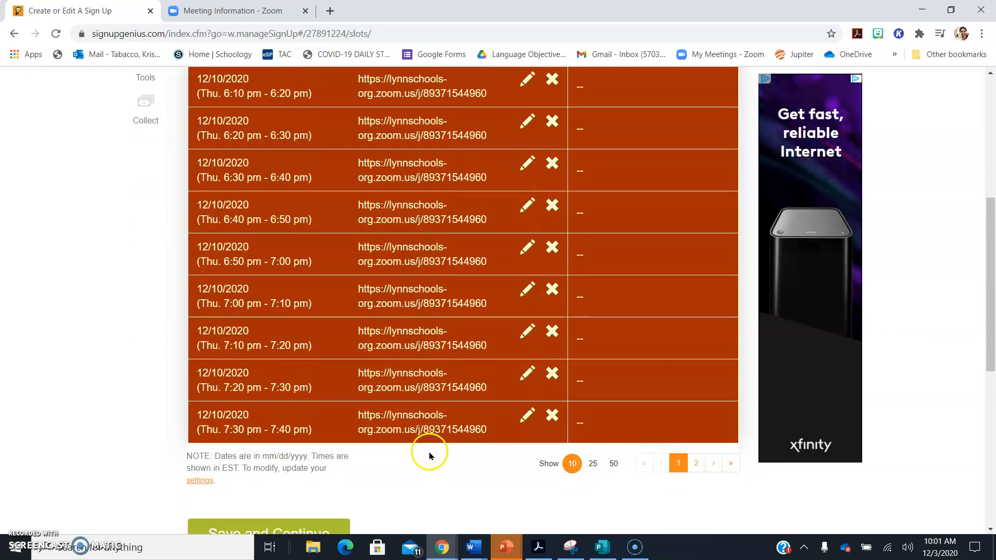
pyautogui.scroll(-1, 429, 456)
pyautogui.click(302, 475)
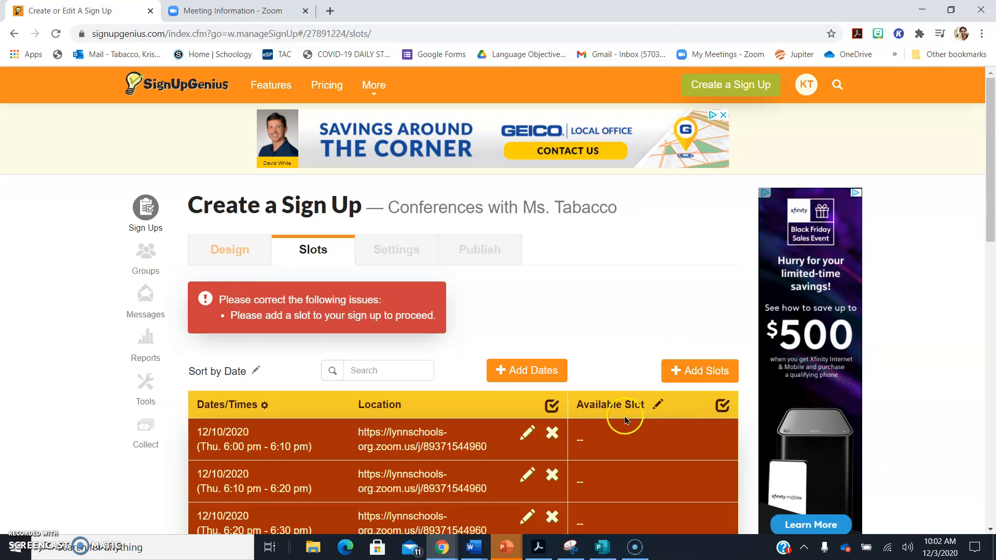
# Add a single slot titled "Meeting" with 1 wanted on all dates and save it
pyautogui.click(698, 371)
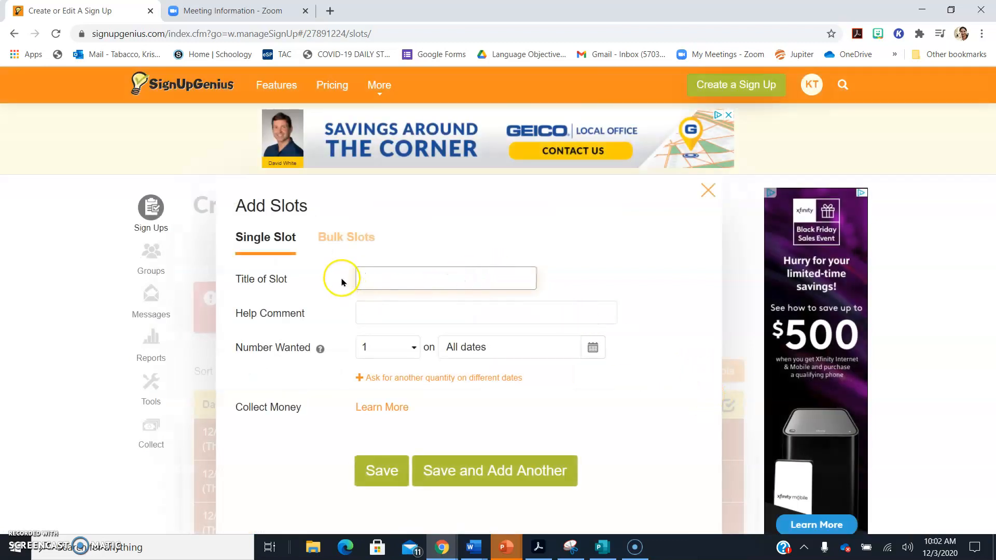
pyautogui.click(539, 351)
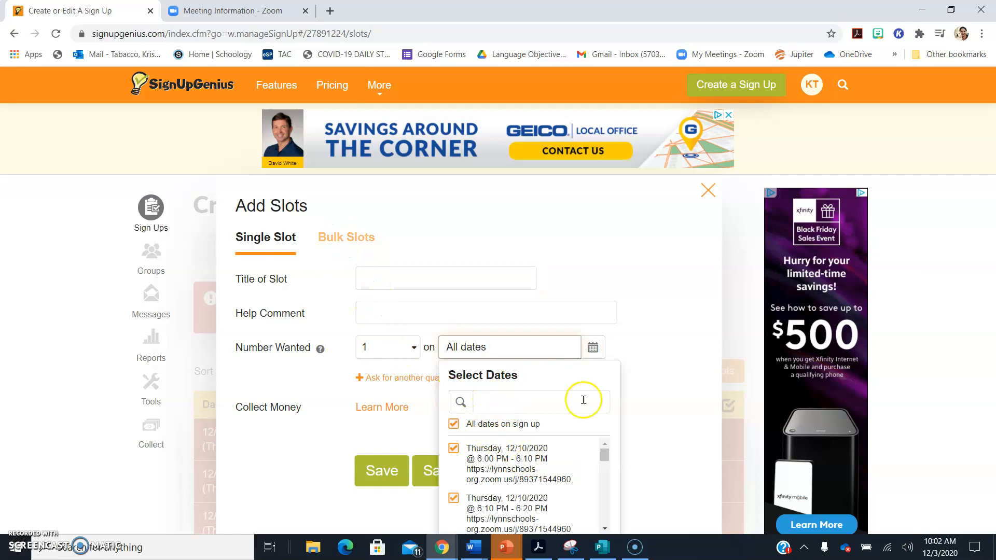
pyautogui.click(403, 278)
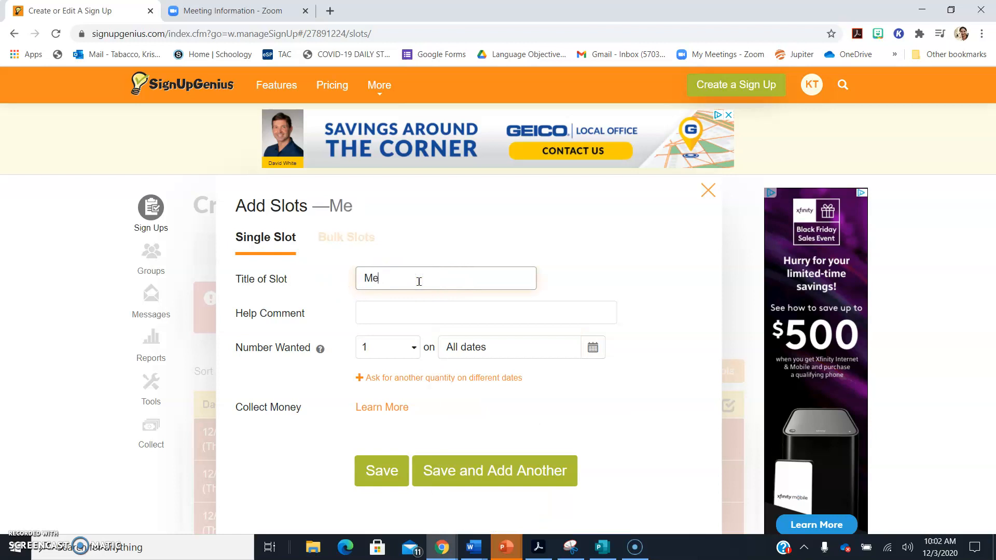
pyautogui.click(418, 306)
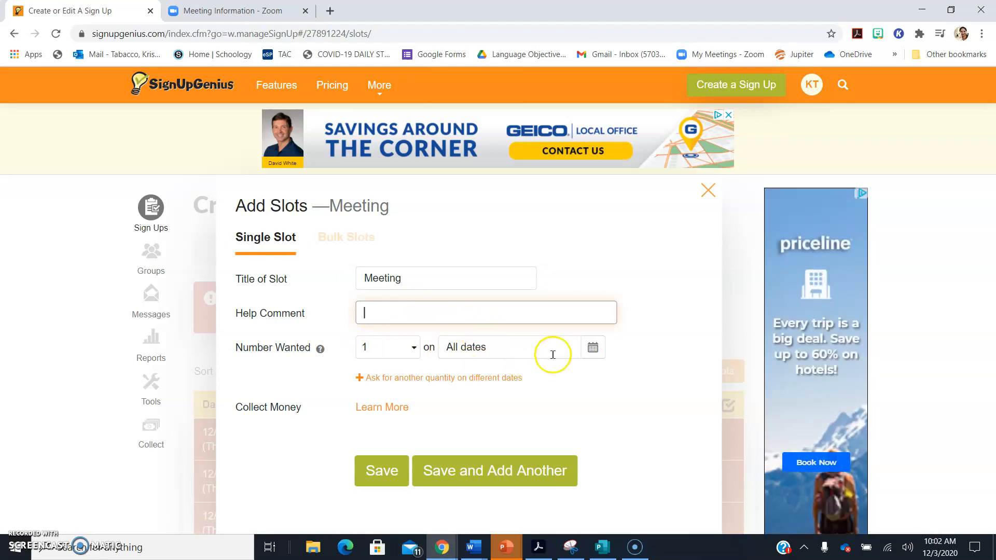
pyautogui.click(586, 355)
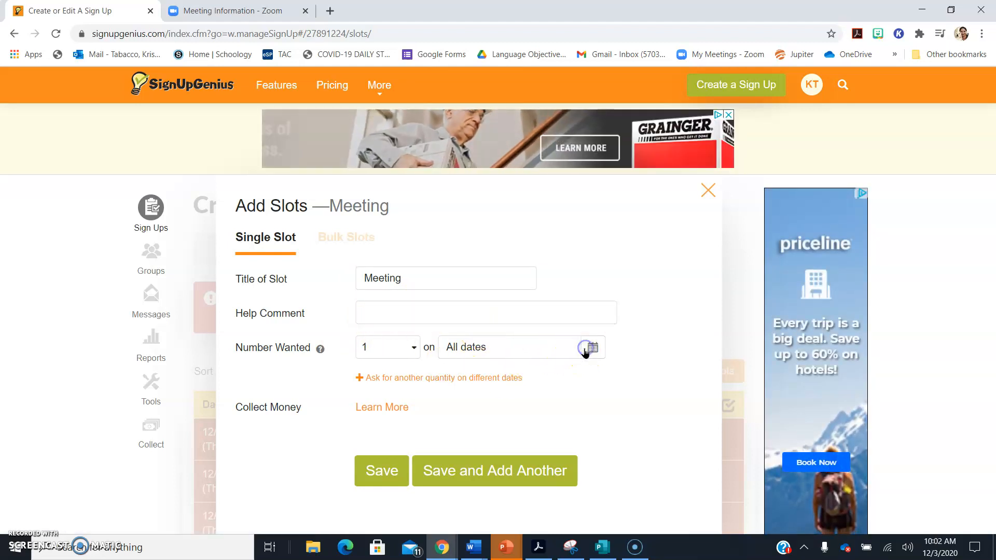
pyautogui.click(528, 345)
pyautogui.scroll(-10, 534, 419)
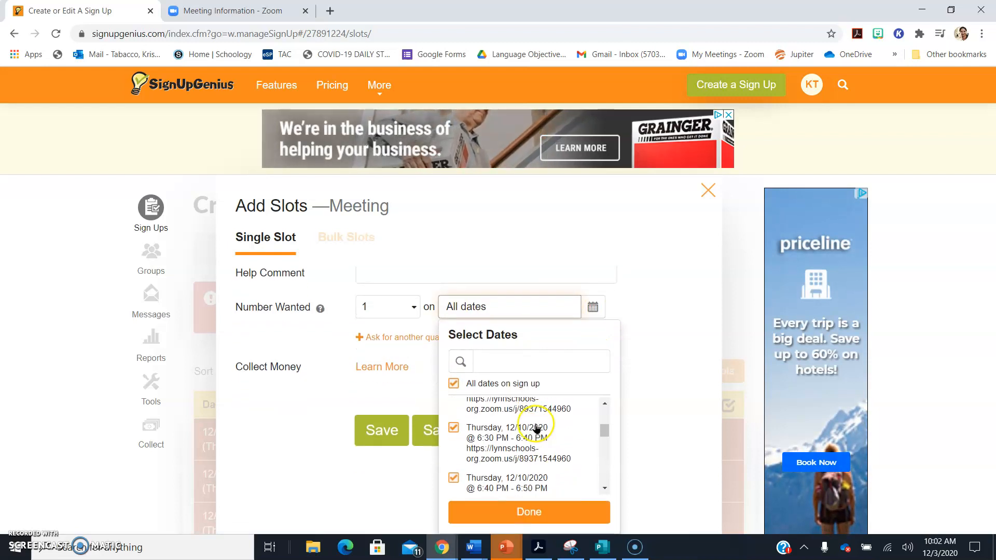
pyautogui.click(554, 508)
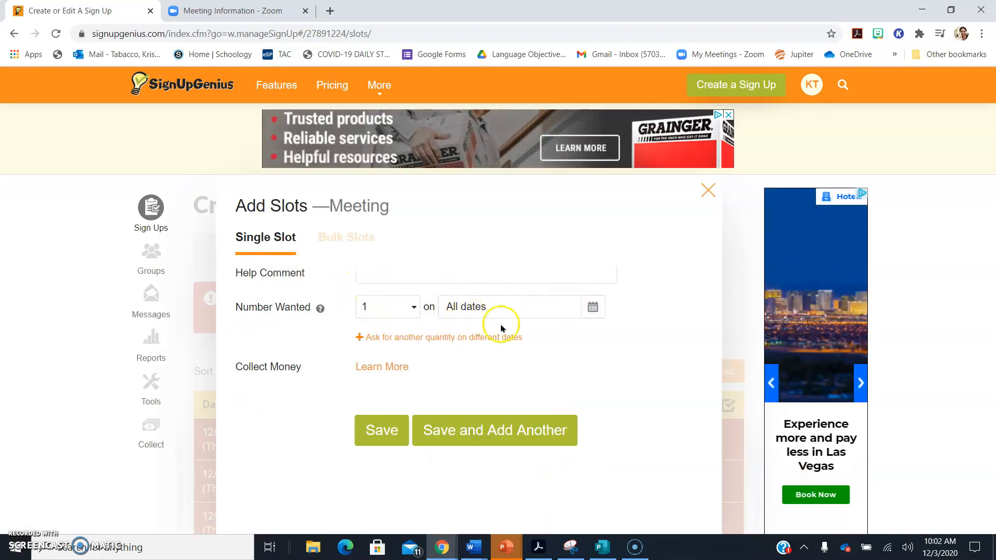
pyautogui.click(383, 432)
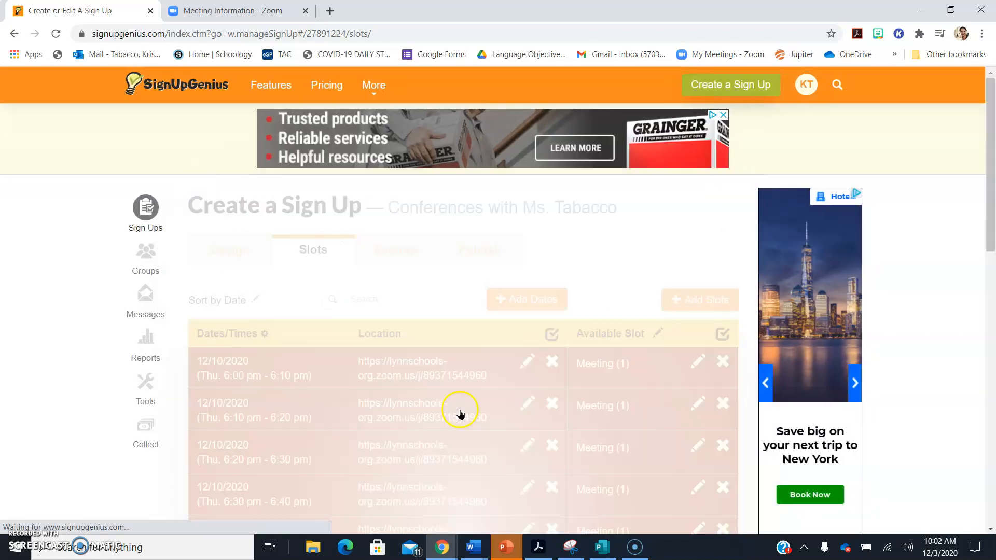
# Look over the meeting slots for every conference time, then save them and continue to the sign up's settings
pyautogui.scroll(-5, 708, 389)
pyautogui.scroll(-3, 708, 389)
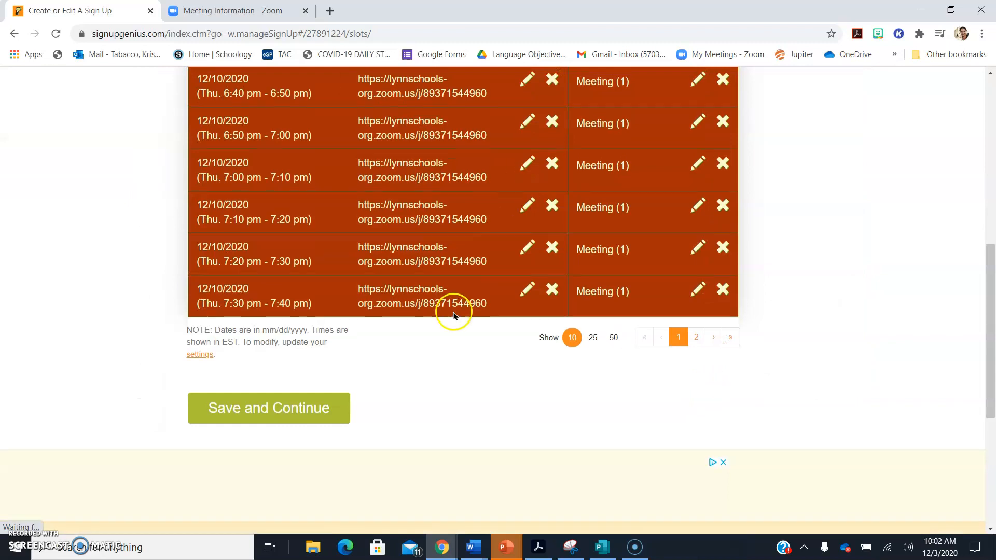
pyautogui.scroll(6, 456, 312)
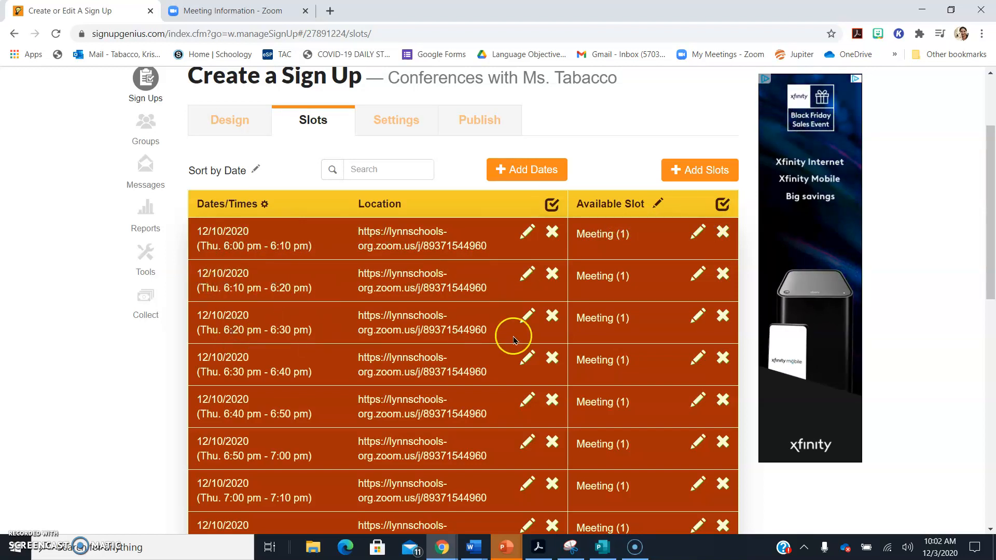
pyautogui.scroll(-1, 519, 342)
pyautogui.scroll(-4, 566, 375)
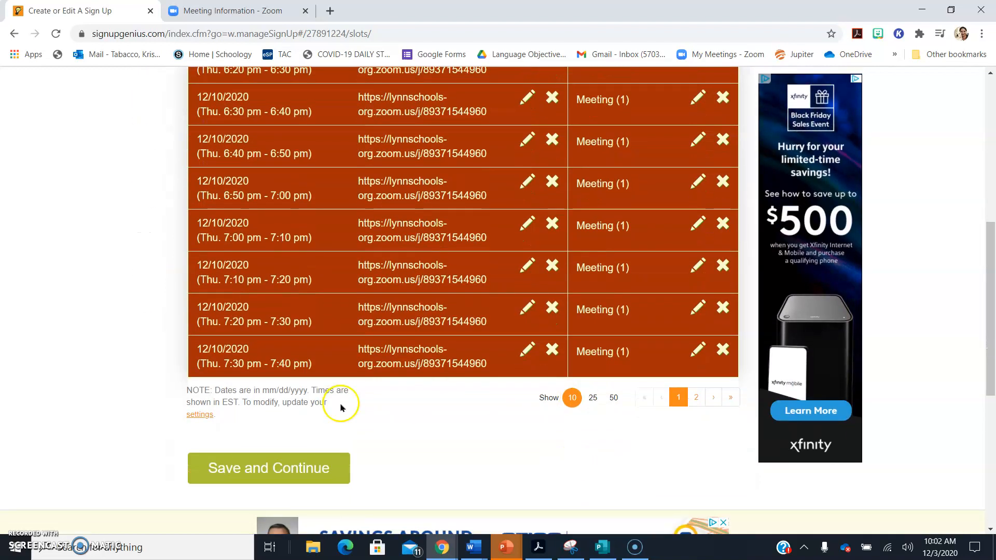
pyautogui.click(297, 408)
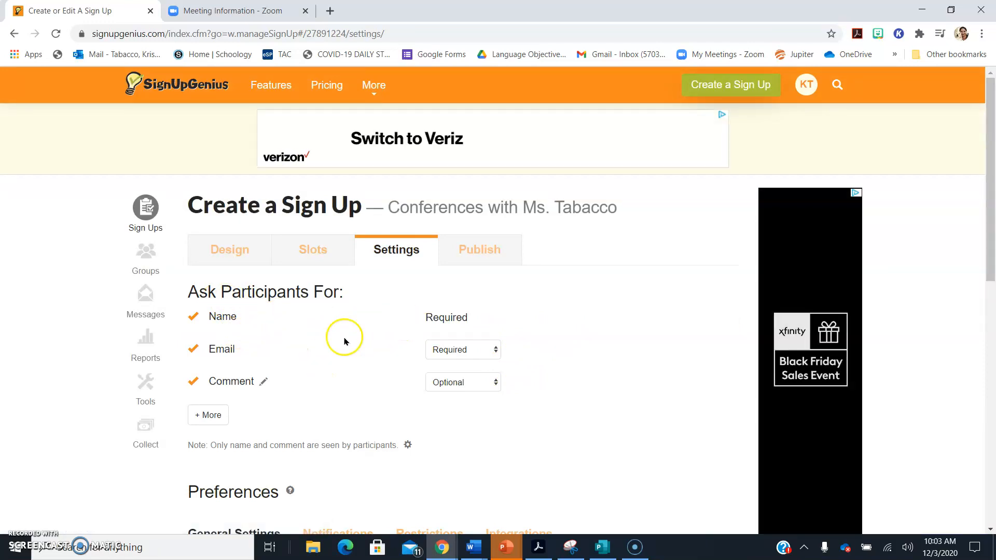
# Check the required and optional choices for the participants' email and comment fields
pyautogui.click(450, 341)
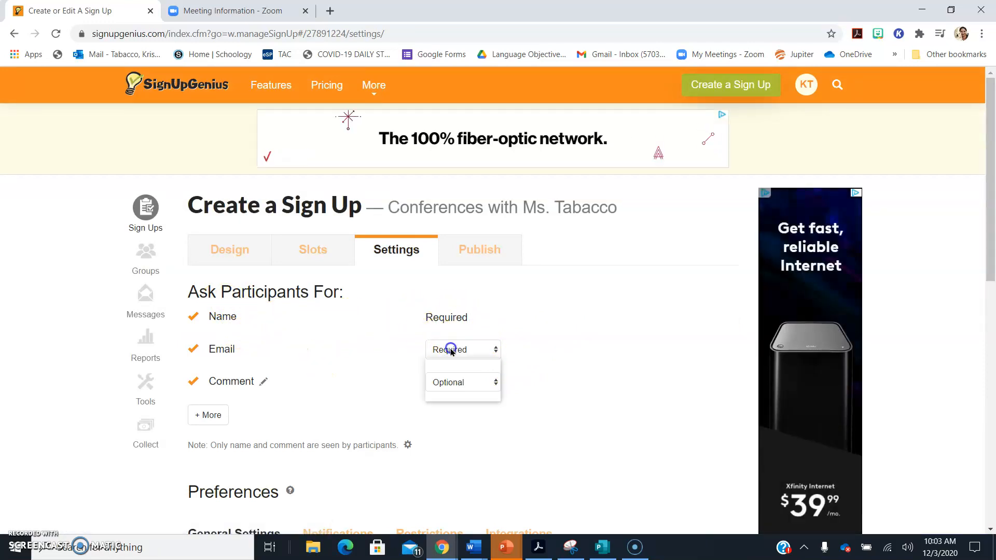
pyautogui.click(455, 356)
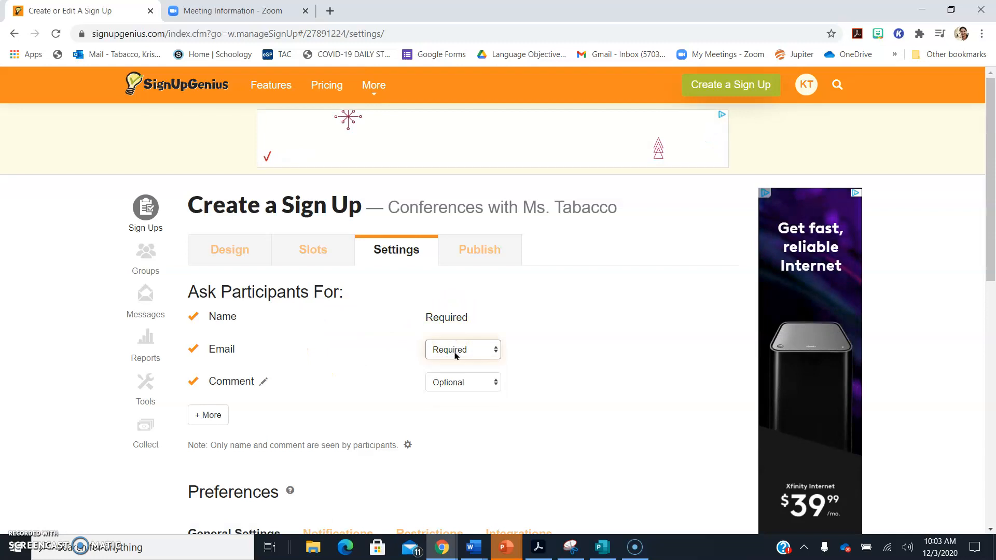
pyautogui.click(483, 379)
pyautogui.click(483, 380)
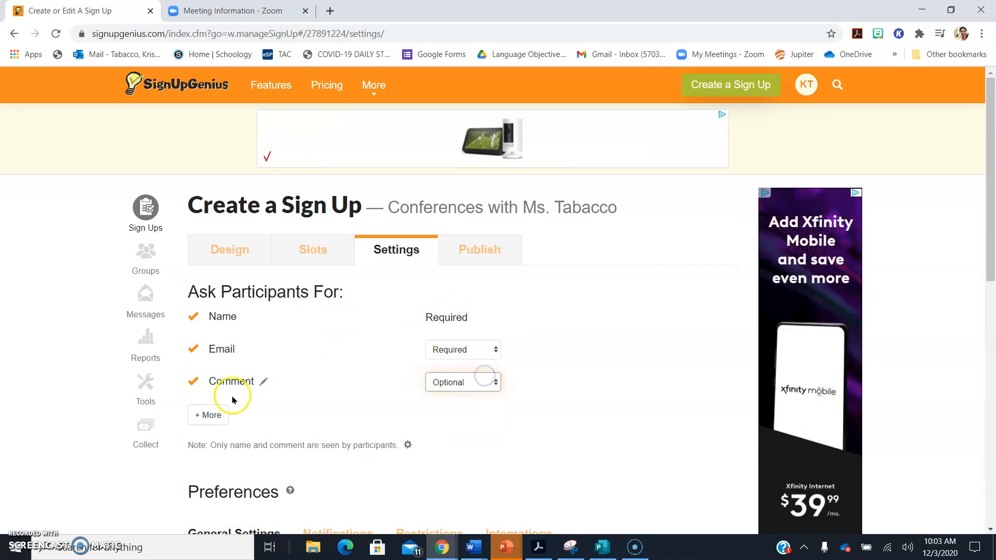
# Try to add a required text box custom question for participants worded "Student's Name"
pyautogui.click(211, 416)
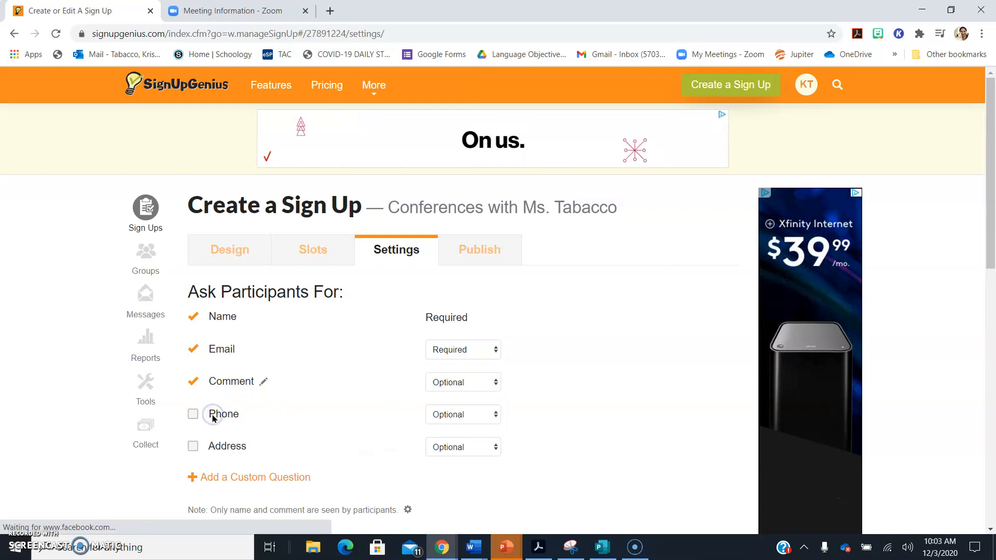
pyautogui.click(229, 480)
pyautogui.click(447, 237)
pyautogui.write("Student's Name")
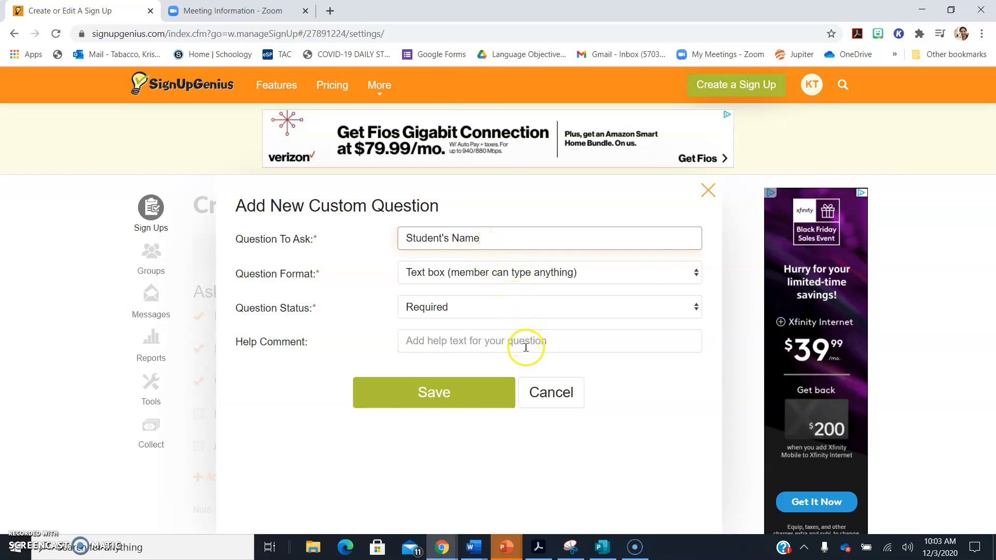
pyautogui.click(455, 399)
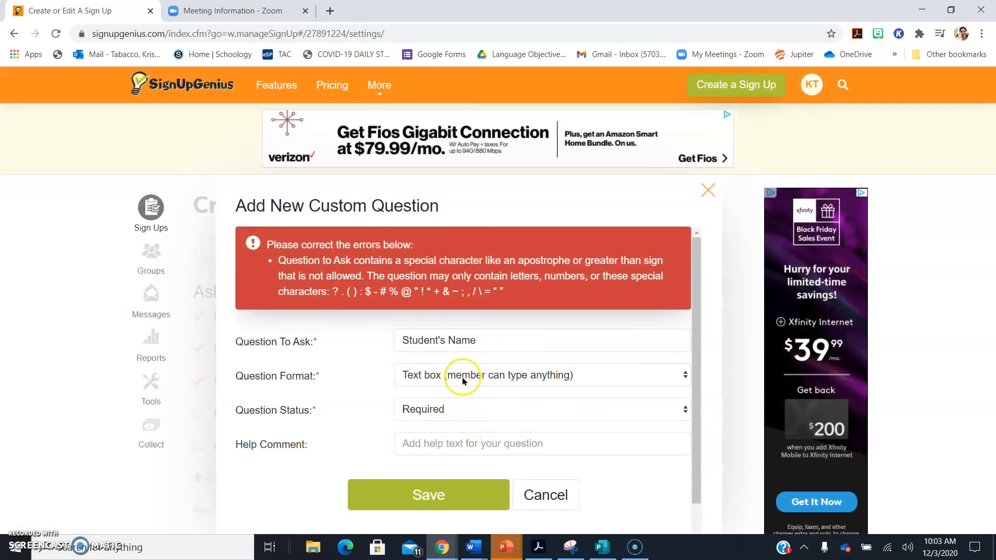
# Reword the custom question as "Student Name" and save it
pyautogui.click(436, 332)
pyautogui.click(447, 338)
pyautogui.press('BackSpace')
pyautogui.press('BackSpace')
pyautogui.press('BackSpace')
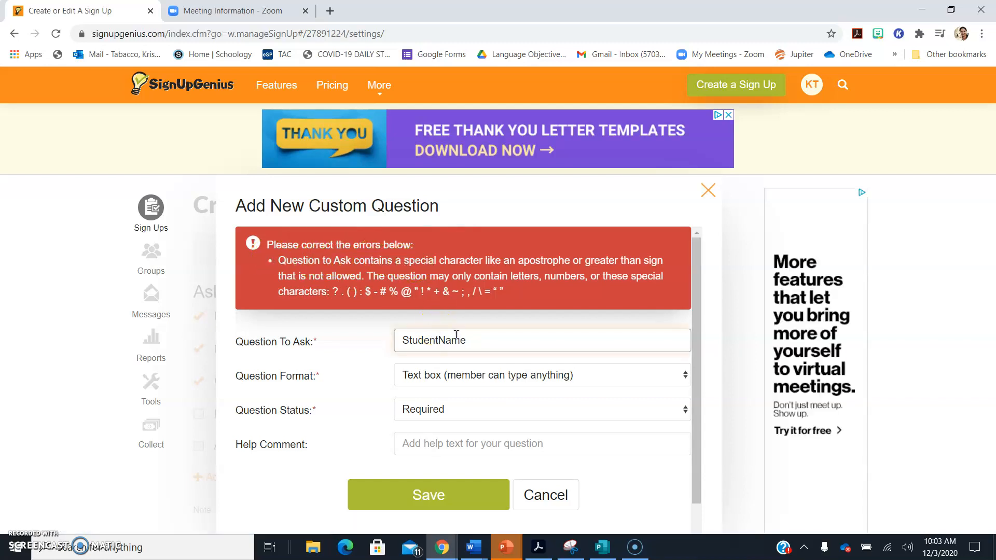
pyautogui.click(435, 495)
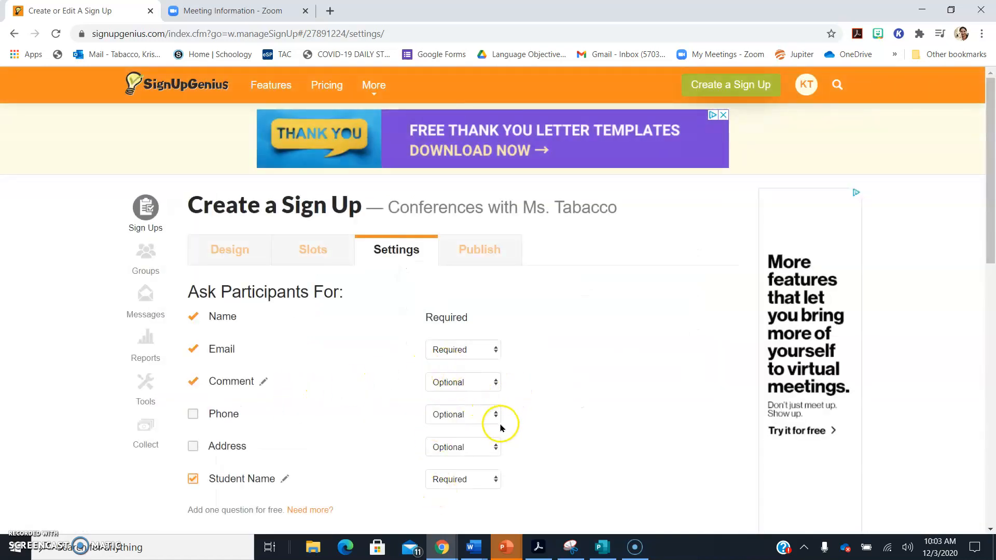
# Review the general and notification preferences, save the settings, and look at the sign up preview on the publish page
pyautogui.scroll(-3, 501, 420)
pyautogui.scroll(-1, 503, 418)
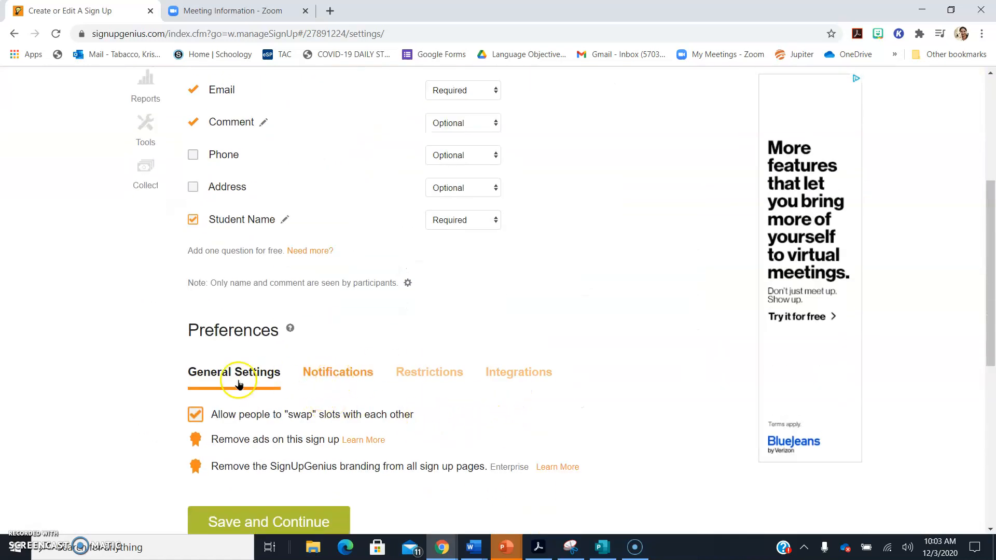
pyautogui.click(336, 372)
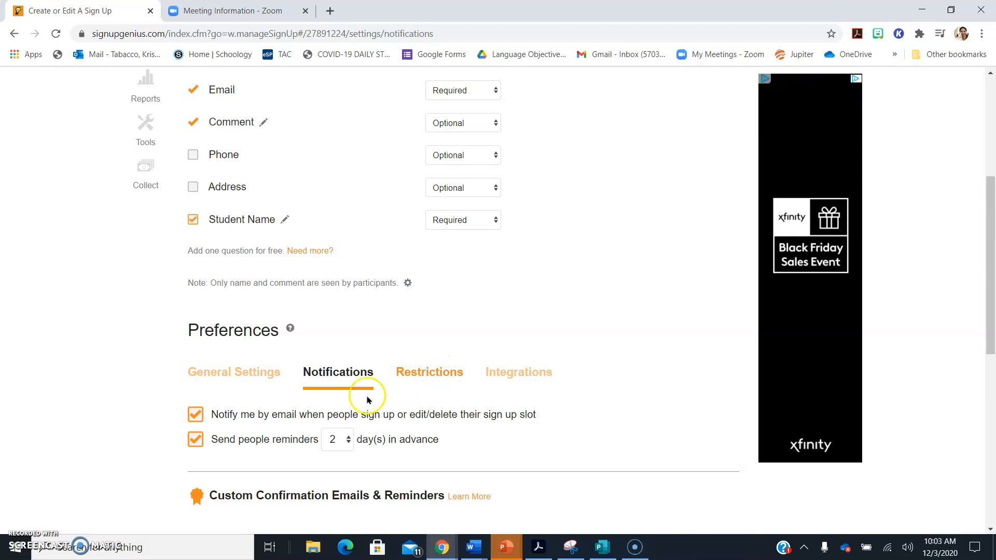
pyautogui.scroll(-2, 366, 395)
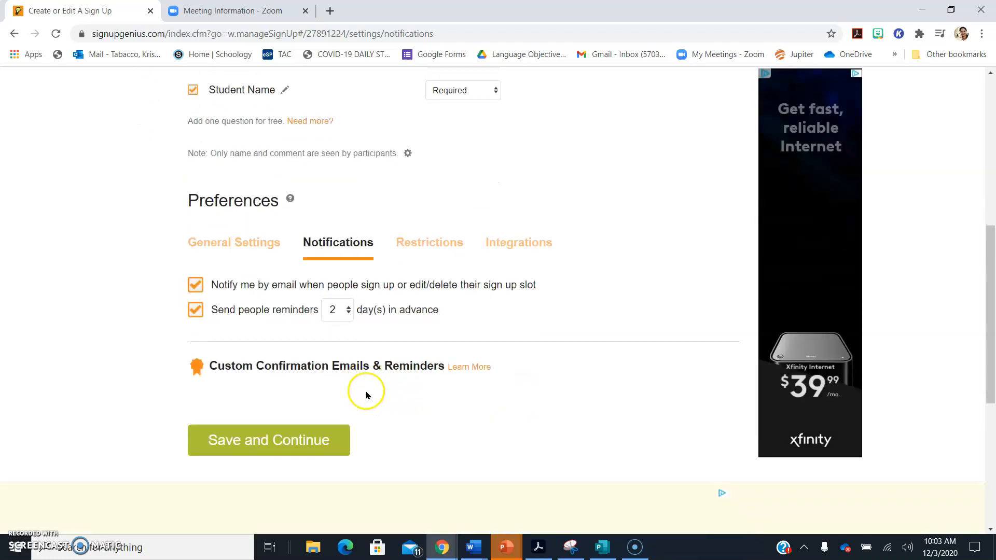
pyautogui.click(300, 444)
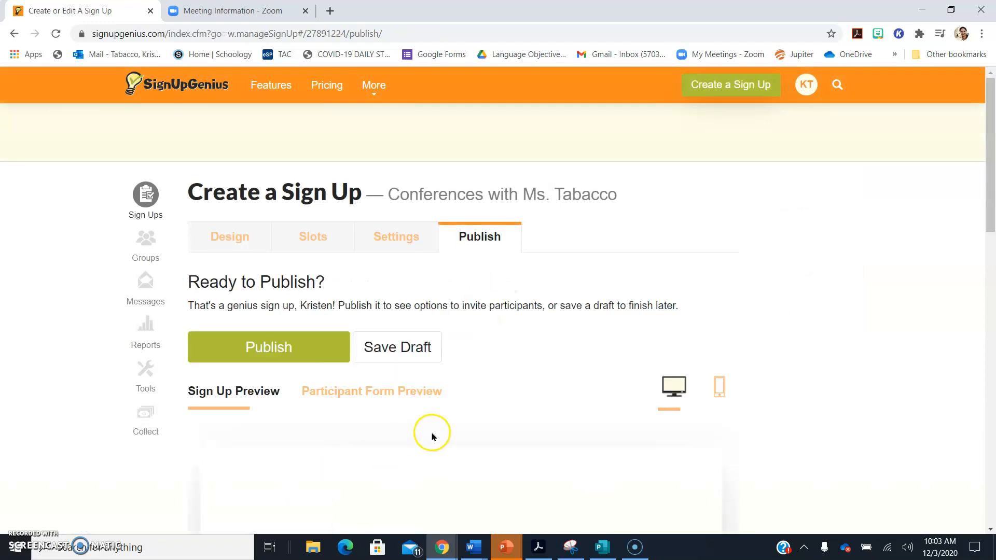
pyautogui.scroll(-4, 363, 368)
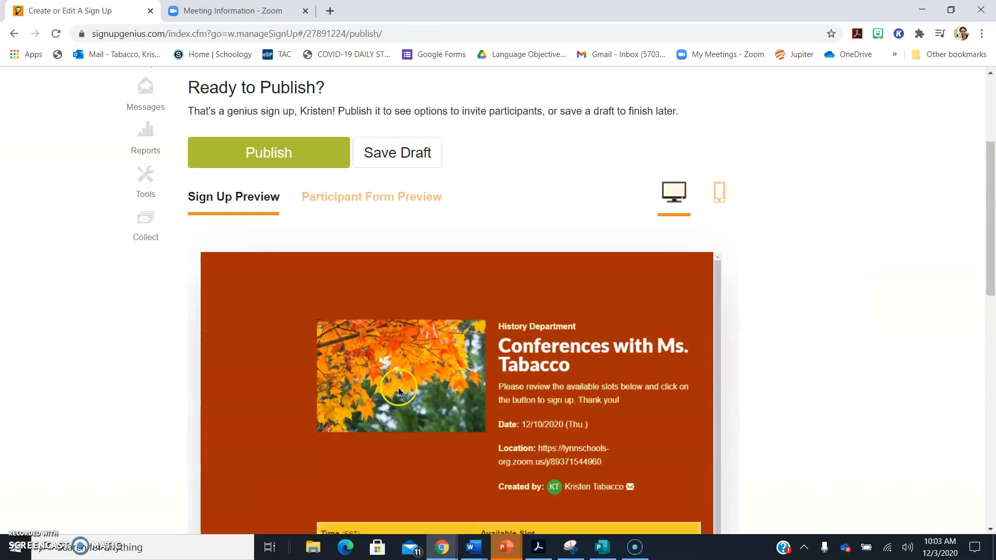
# Check the time slots in the sign up preview, publish the sign up, and copy its share link
pyautogui.scroll(-4, 399, 391)
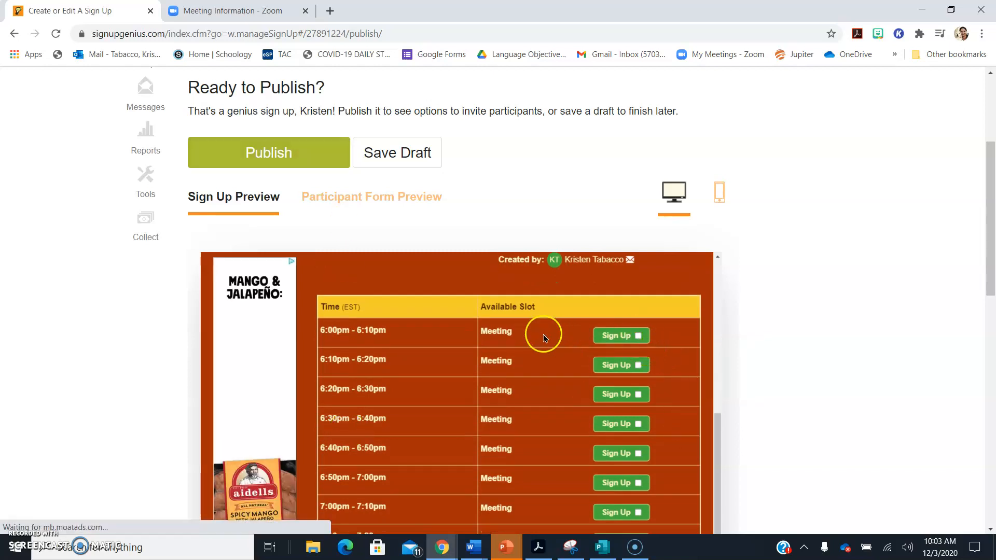
pyautogui.click(270, 154)
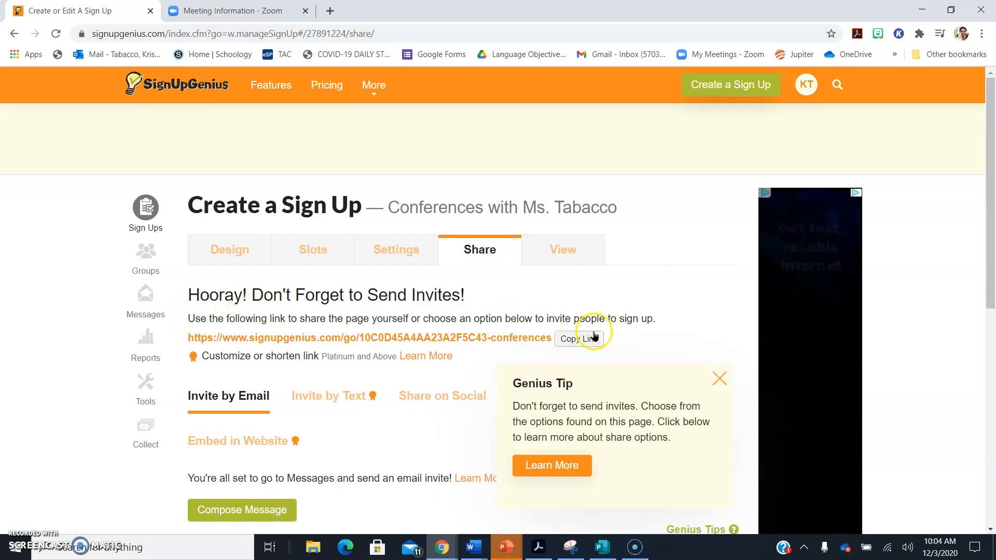
pyautogui.scroll(-1, 374, 389)
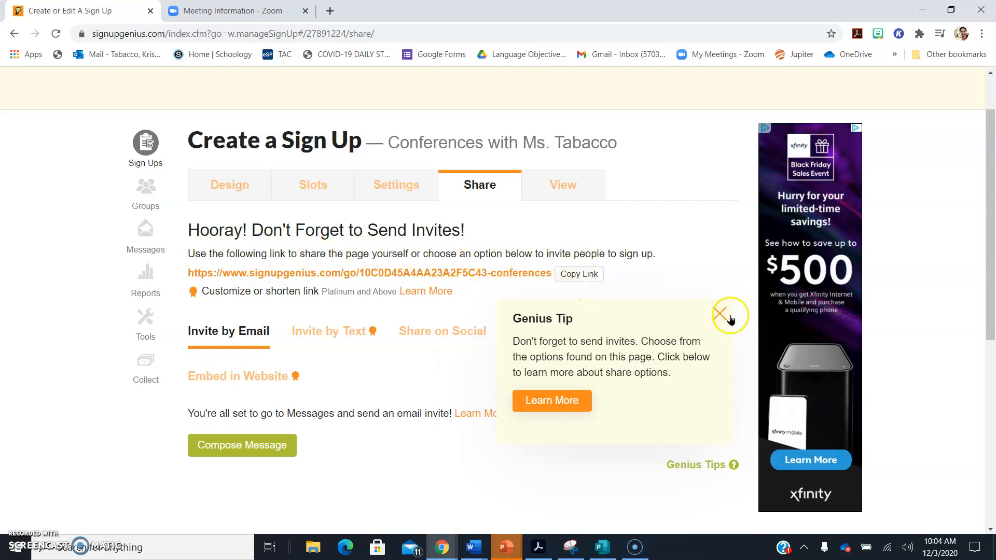
pyautogui.click(583, 275)
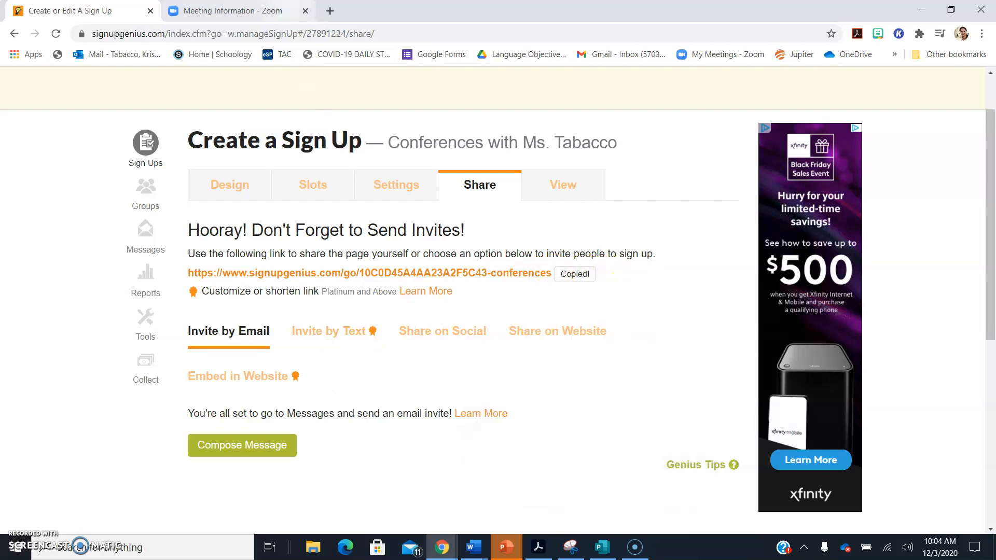
# Switch to Schoology and start a new message from the Honors US History II: Section 6-A course
pyautogui.click(229, 11)
pyautogui.click(203, 56)
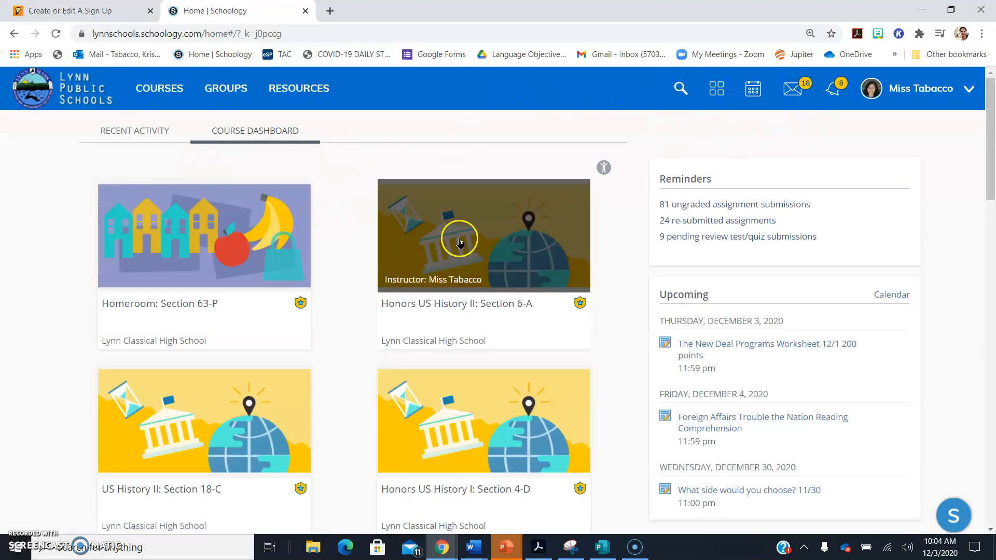
pyautogui.click(458, 236)
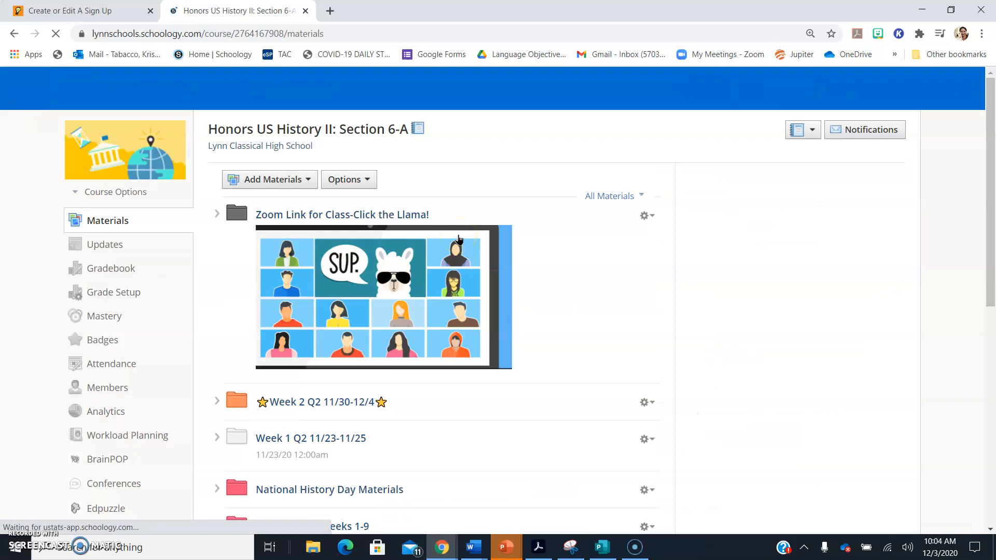
pyautogui.click(82, 193)
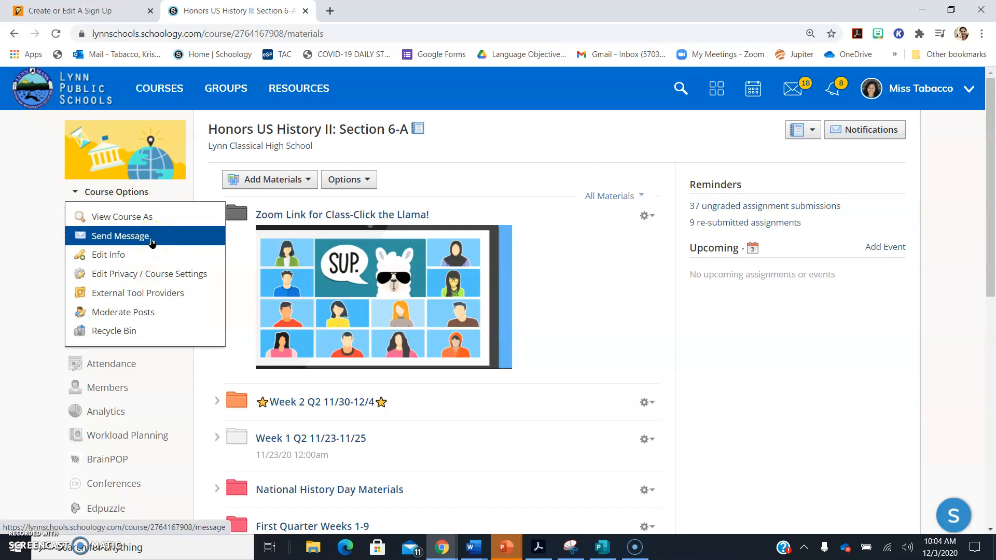
pyautogui.click(153, 238)
pyautogui.click(150, 235)
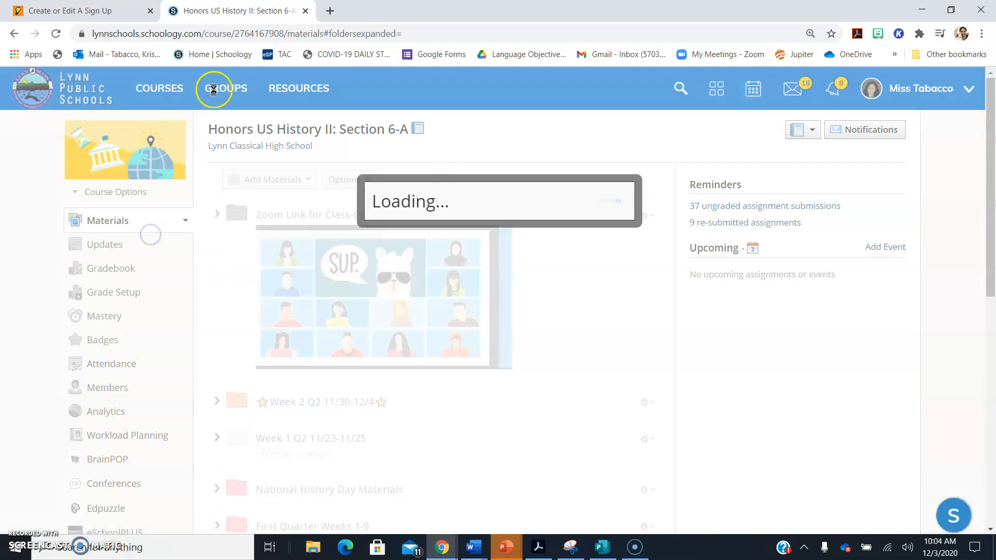
# Address the message to All Members with the subject "Open House 12/10 Signups"
pyautogui.click(365, 180)
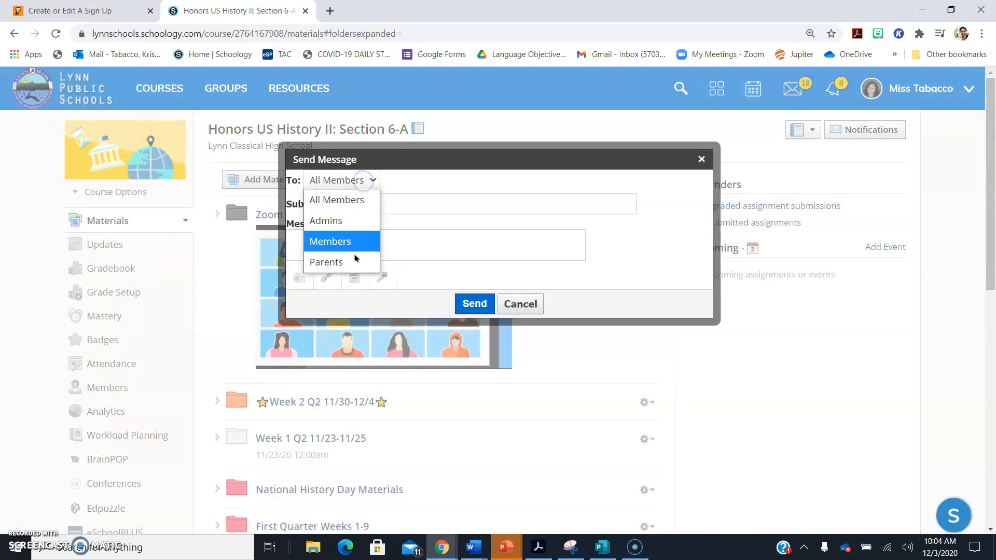
pyautogui.click(357, 202)
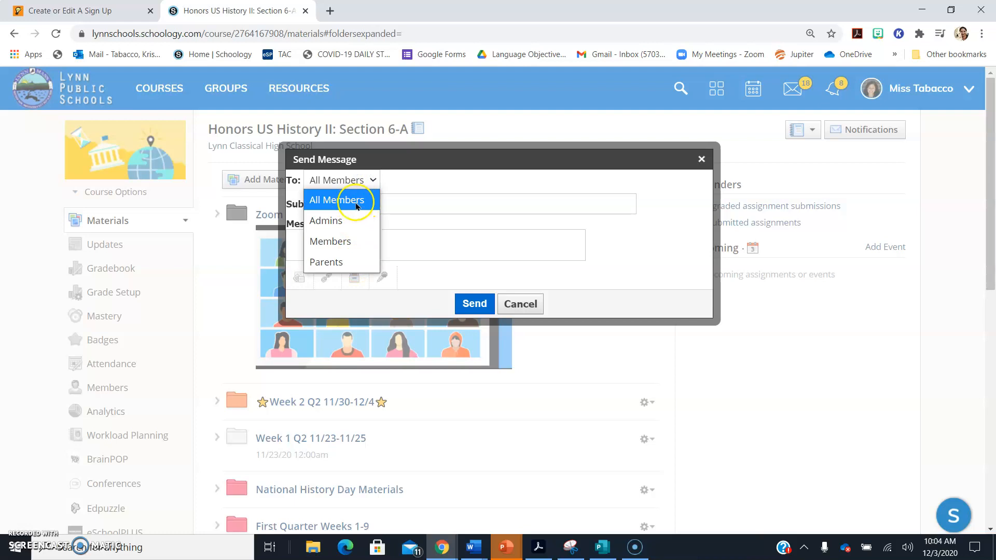
pyautogui.click(371, 204)
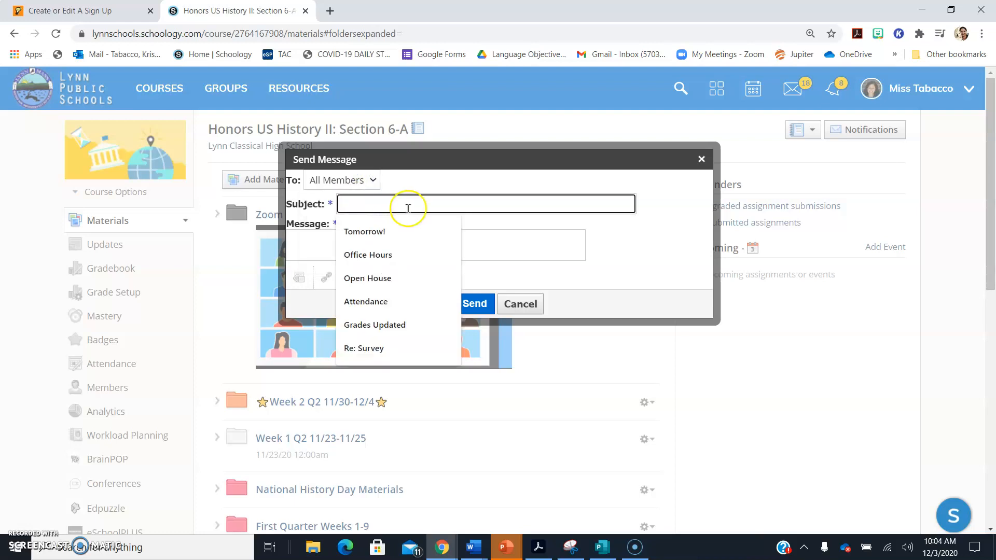
pyautogui.write('Open')
pyautogui.write(' Hour')
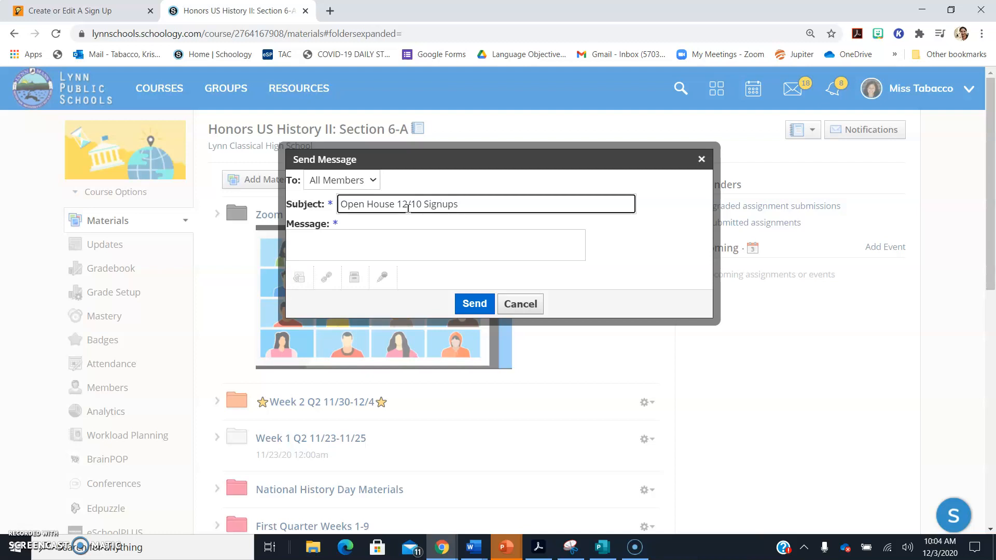
# Write a message inviting recipients to sign up through the link to discuss student progress, offering additional daytime times next Wednesday and Thursday
pyautogui.click(421, 243)
pyautogui.write('Please follow the link to sign up for a meeting if you would like to')
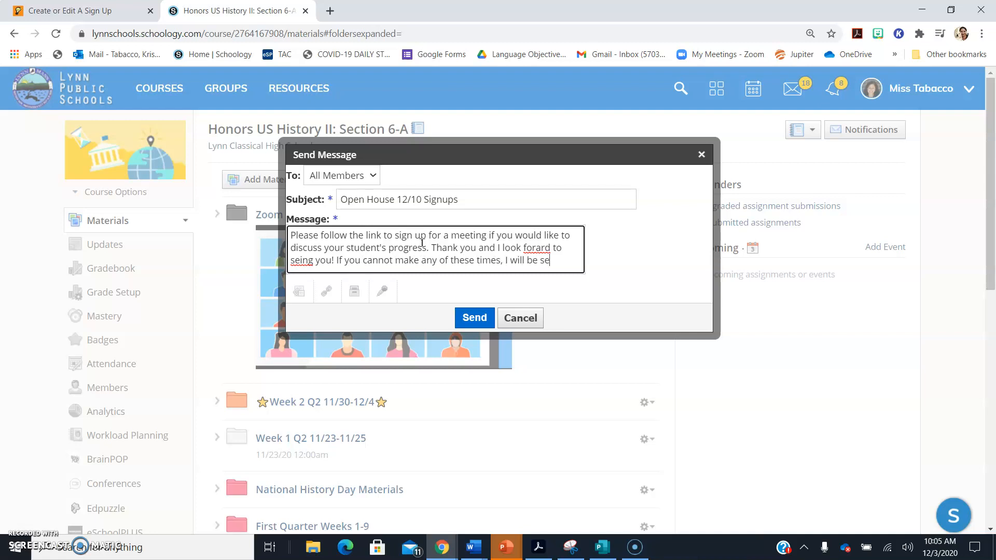
pyautogui.write('ut ag')
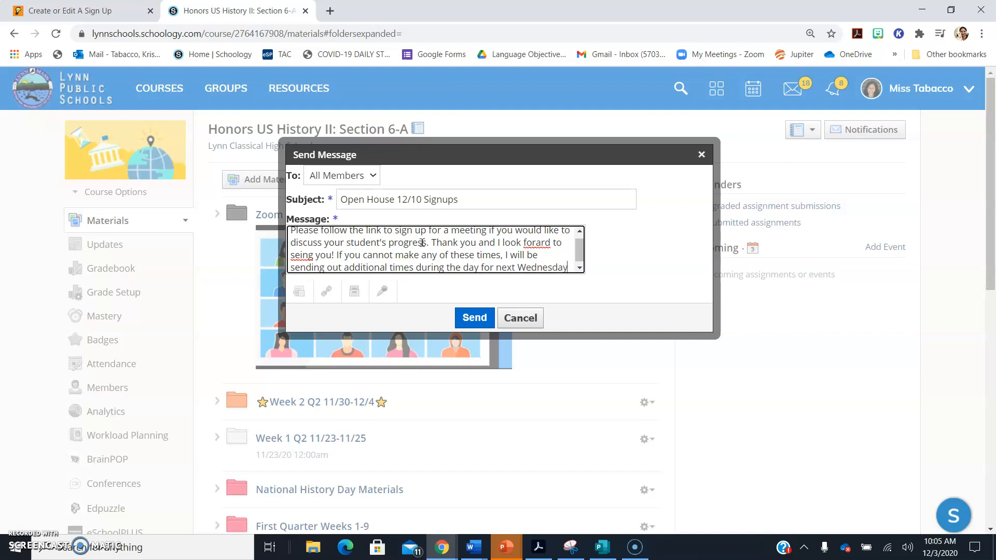
pyautogui.write('and Thursday')
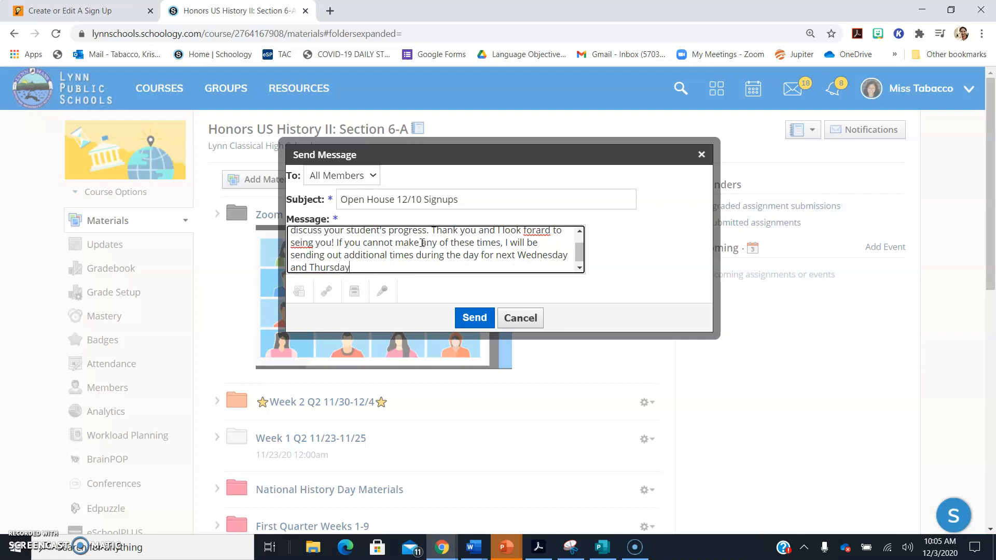
pyautogui.click(302, 242)
pyautogui.write('e')
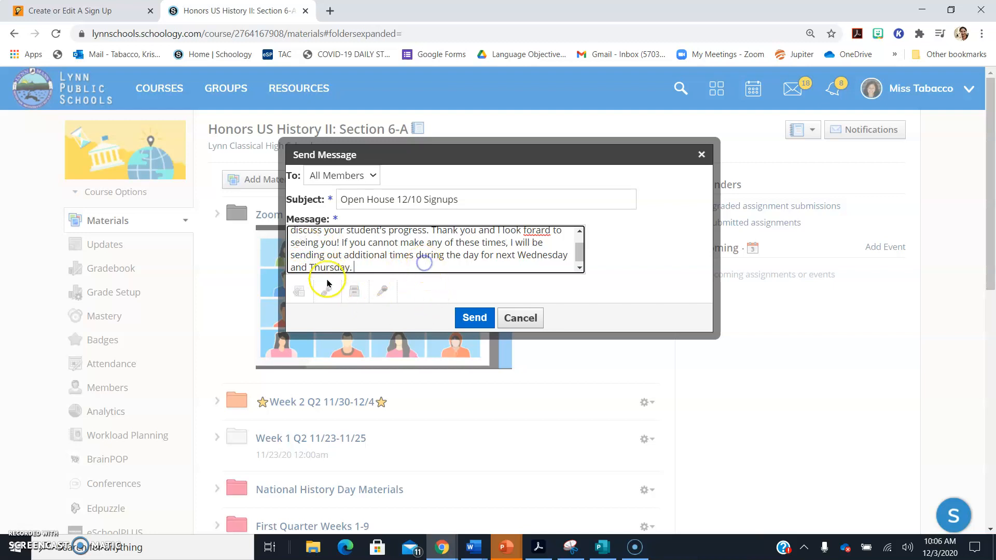
# Attach the copied sign up link to the message with a title inviting recipients to sign up with the teacher here
pyautogui.click(326, 291)
pyautogui.click(540, 207)
pyautogui.hotkey('ctrl', 'v')
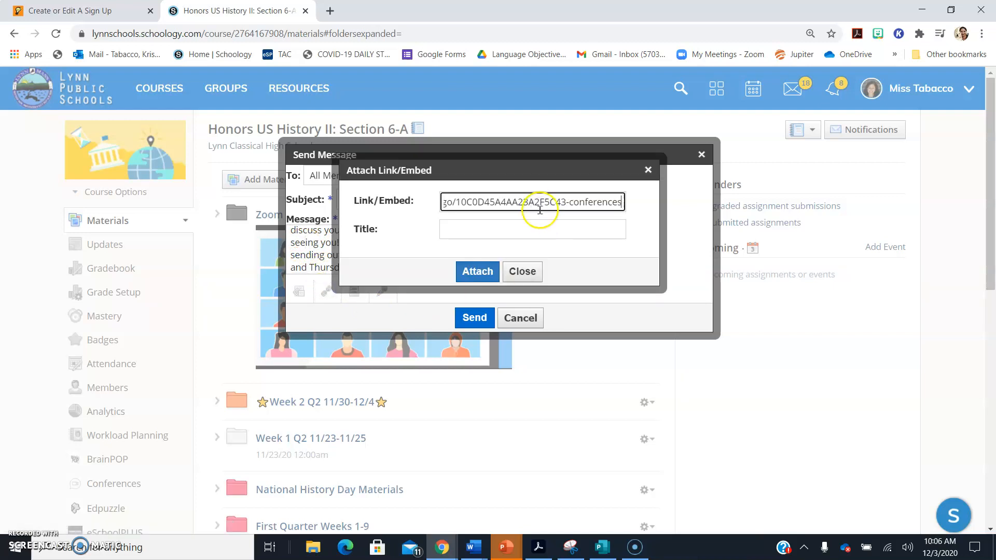
pyautogui.click(534, 230)
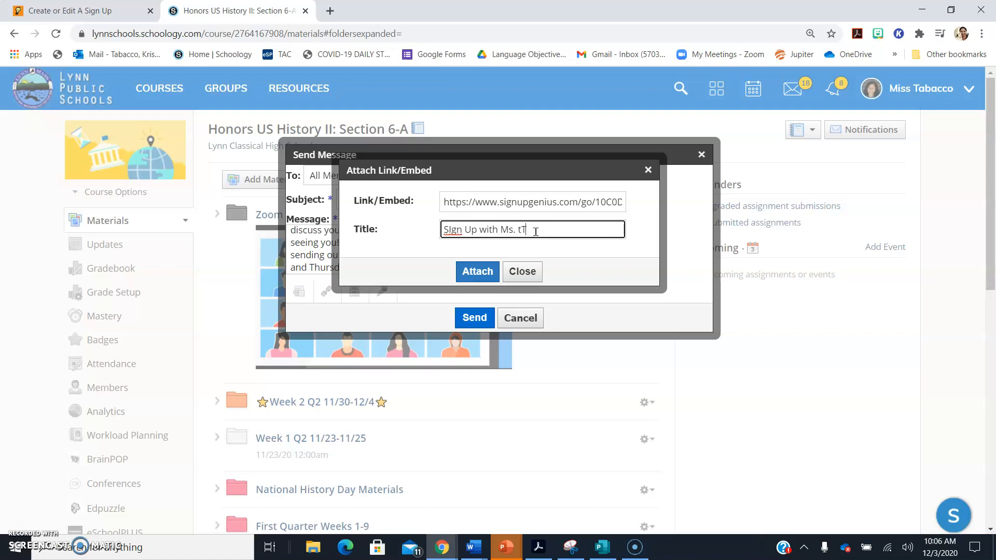
pyautogui.click(454, 232)
pyautogui.press('BackSpace')
pyautogui.write('i')
pyautogui.click(552, 231)
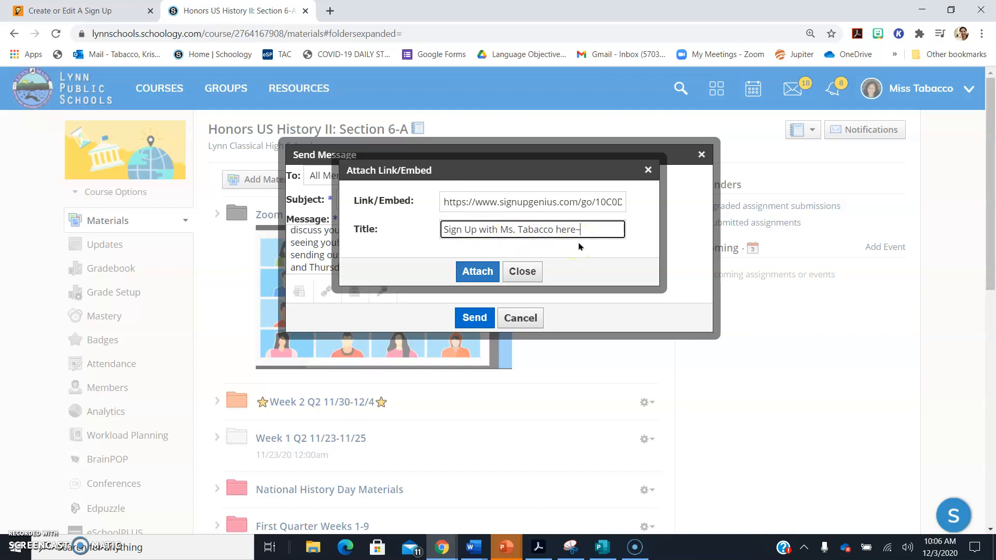
pyautogui.click(476, 271)
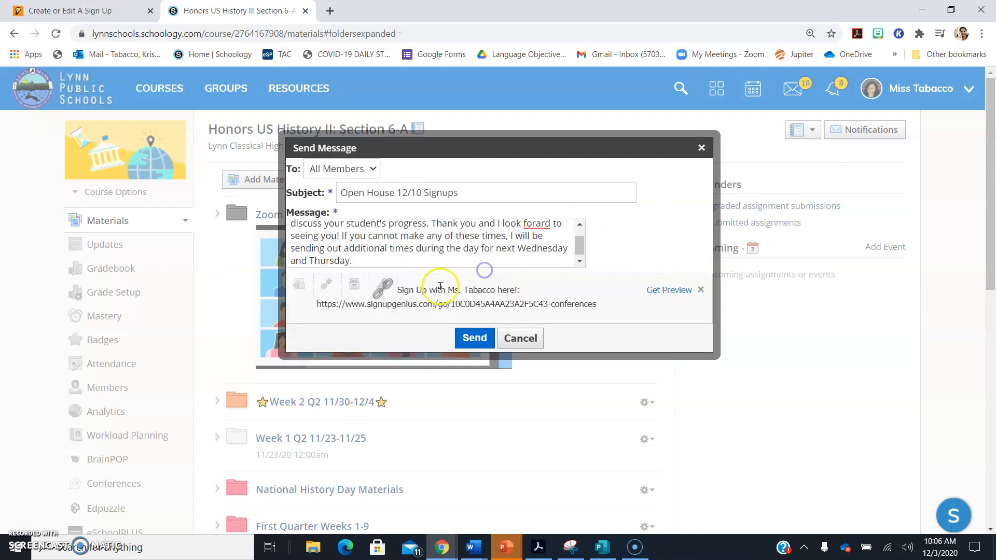
# Paste the sign up link below the message text after a blank line and send the message
pyautogui.press('Return')
pyautogui.press('Return')
pyautogui.hotkey('ctrl', 'v')
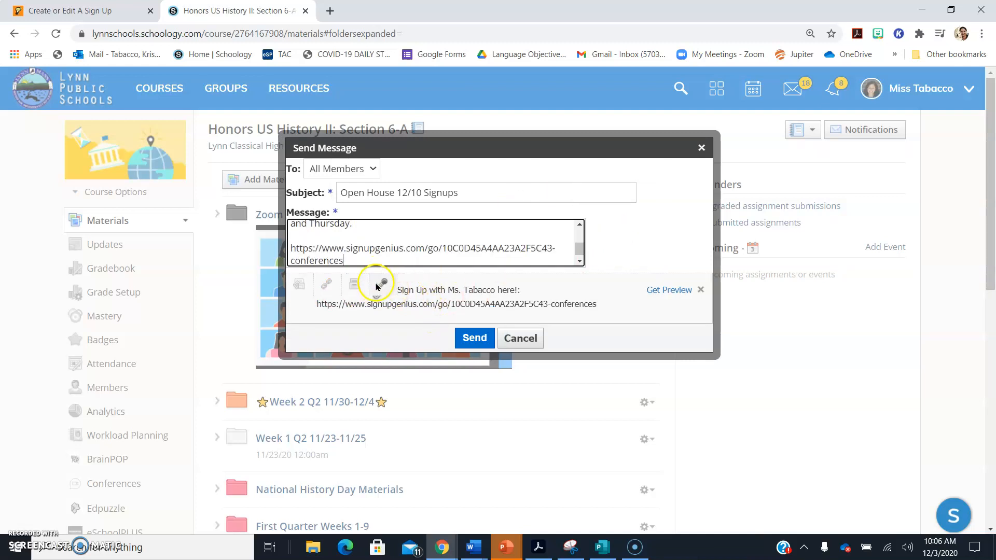
pyautogui.click(473, 339)
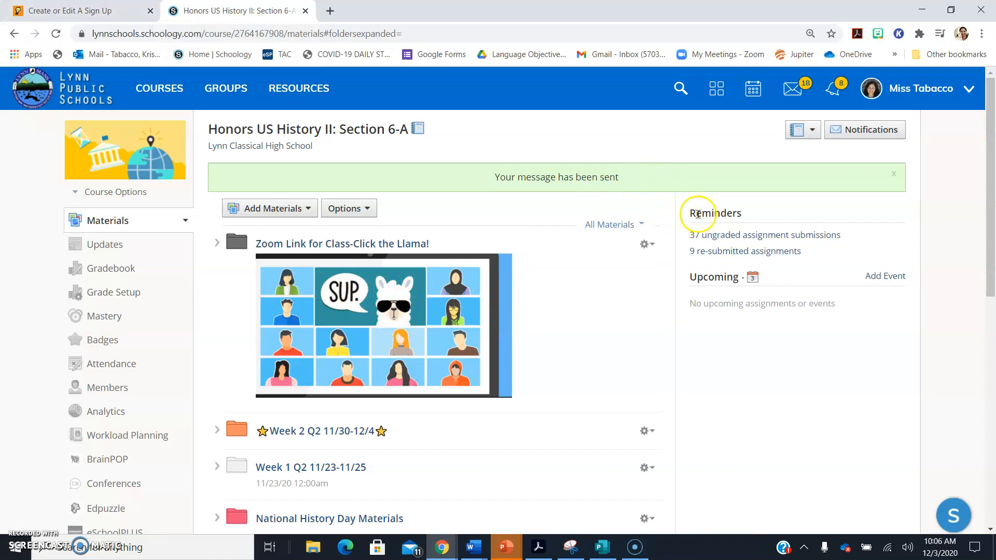
# Switch back to SignUpGenius and look over the sign up's share page
pyautogui.click(82, 7)
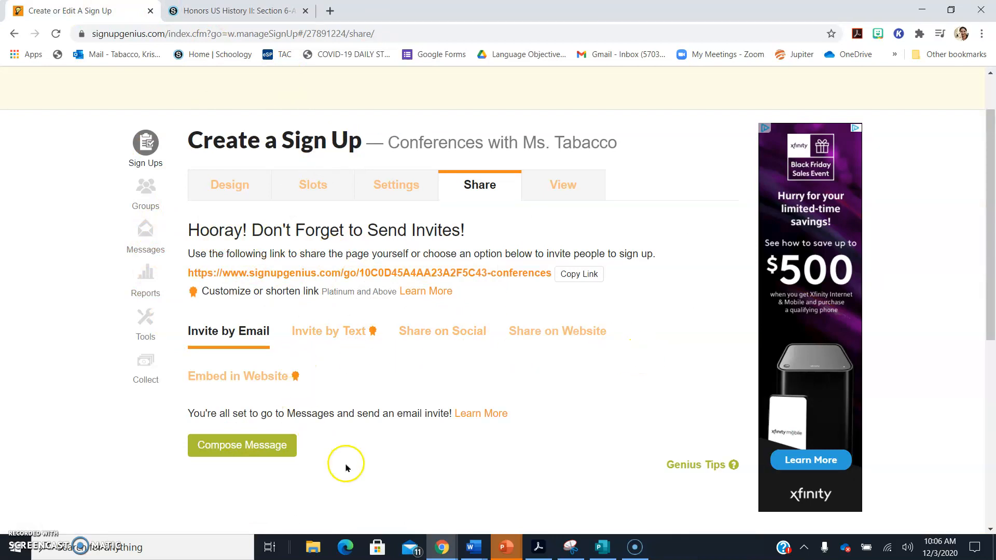
pyautogui.moveTo(988, 206); pyautogui.dragTo(988, 131)
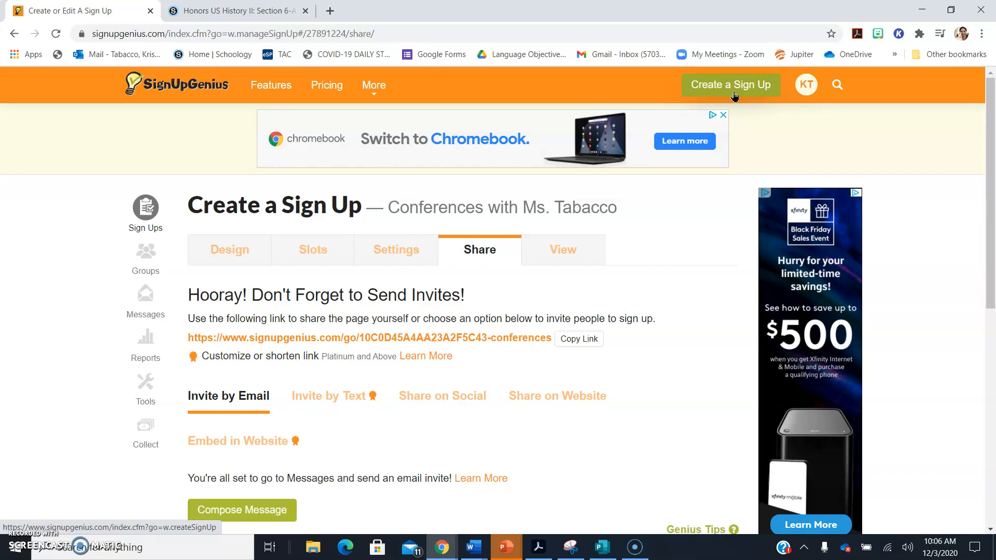
pyautogui.click(776, 86)
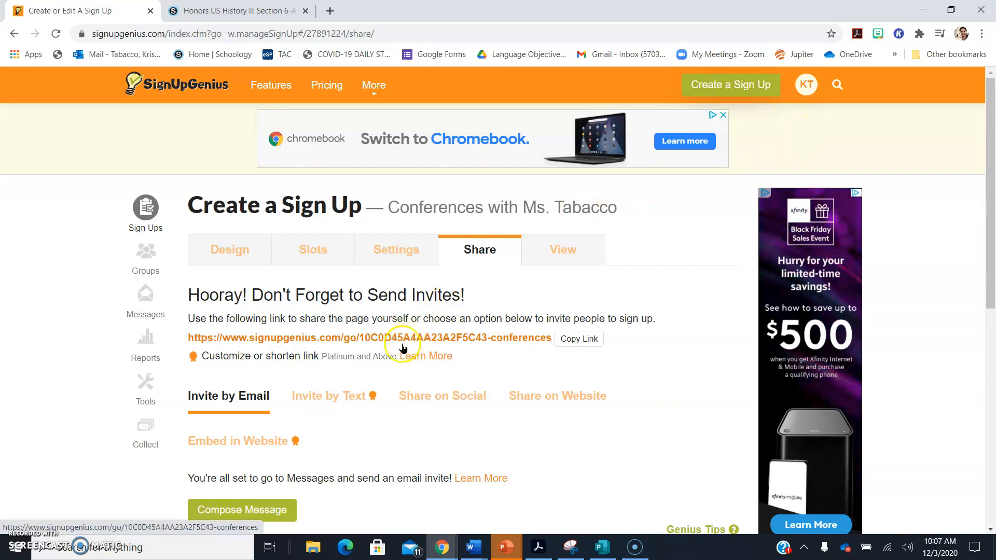
pyautogui.click(437, 360)
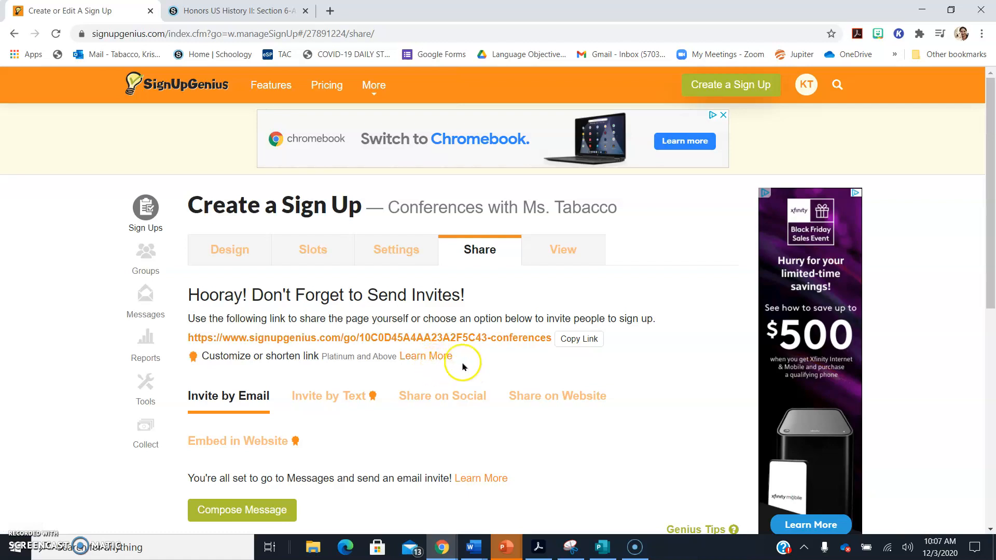
pyautogui.moveTo(992, 152); pyautogui.dragTo(991, 129)
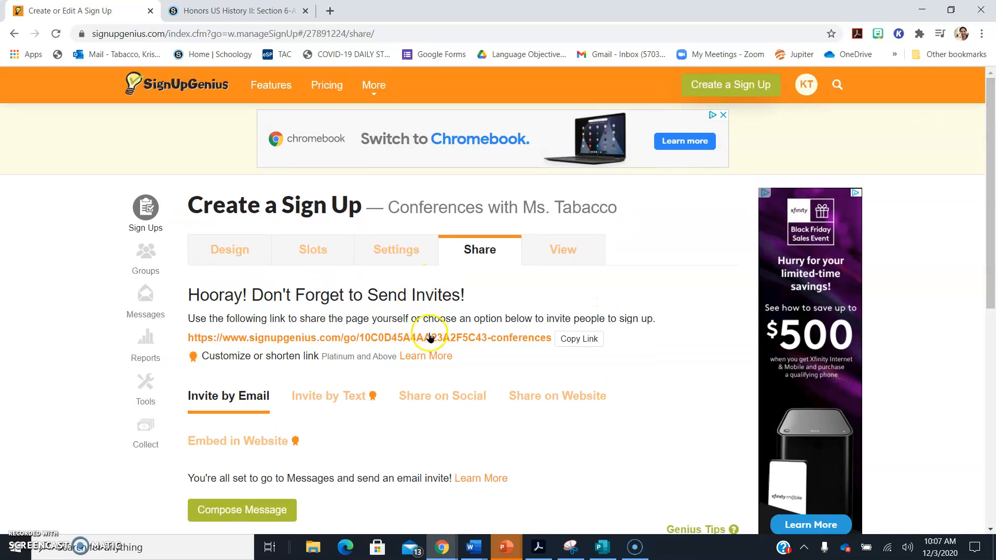